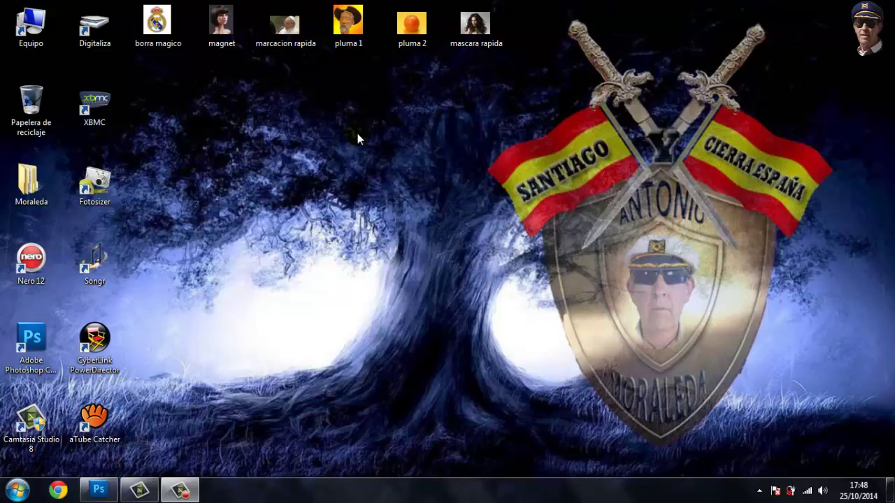
# Drag items around the desktop, then bring the Photoshop CS5 window back up
pyautogui.moveTo(405, 100)
pyautogui.mouseDown()
pyautogui.moveTo(727, 428)
pyautogui.moveTo(759, 448)
pyautogui.moveTo(884, 453)
pyautogui.mouseUp()
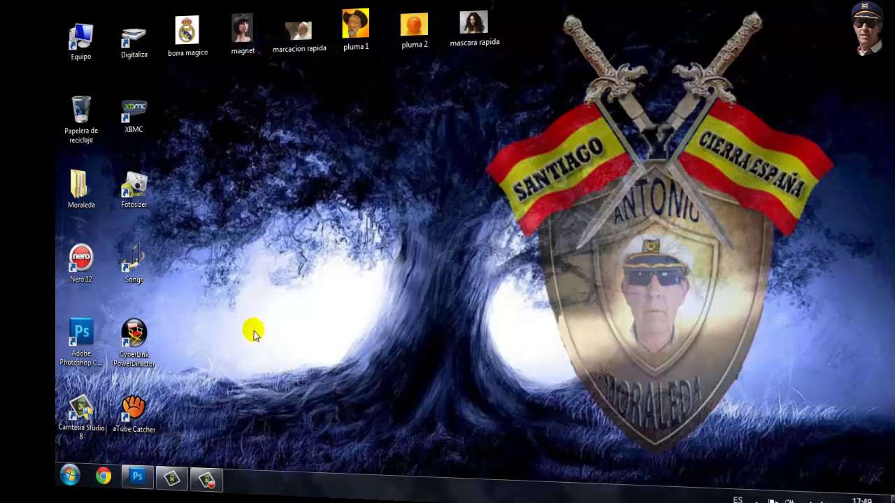
pyautogui.moveTo(236, 94)
pyautogui.mouseDown()
pyautogui.moveTo(271, 216)
pyautogui.moveTo(865, 464)
pyautogui.mouseUp()
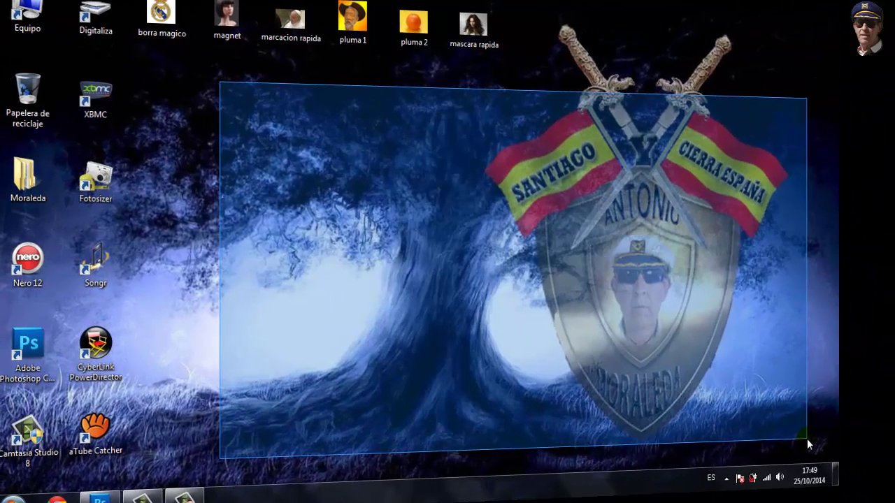
pyautogui.moveTo(865, 464); pyautogui.dragTo(806, 439)
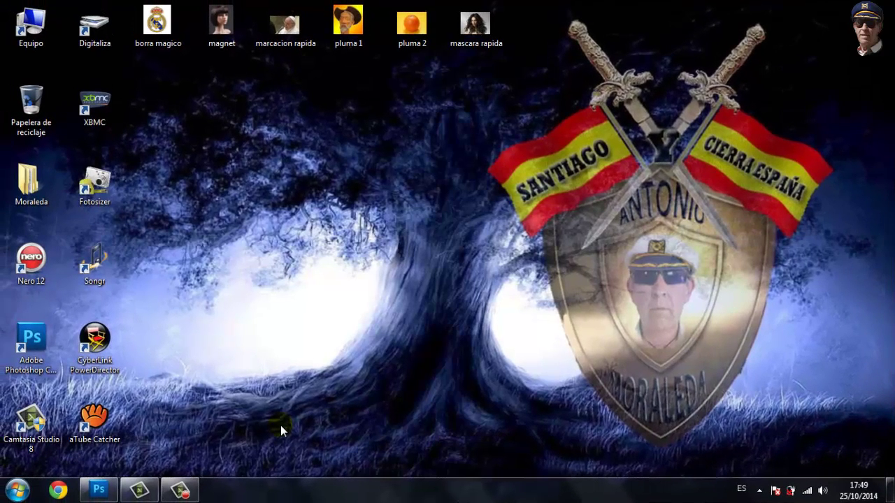
pyautogui.click(98, 489)
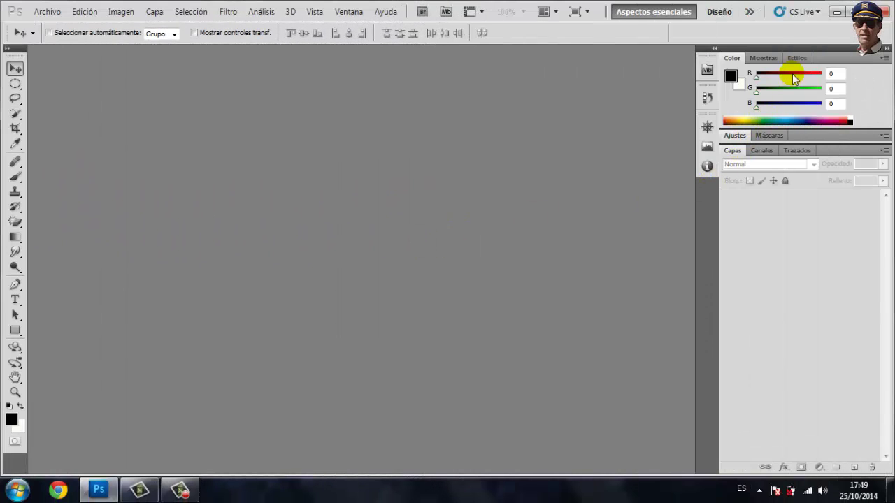
# Hide Photoshop, rearrange the desktop again, then restore Photoshop and show the Archivo menu
pyautogui.click(837, 15)
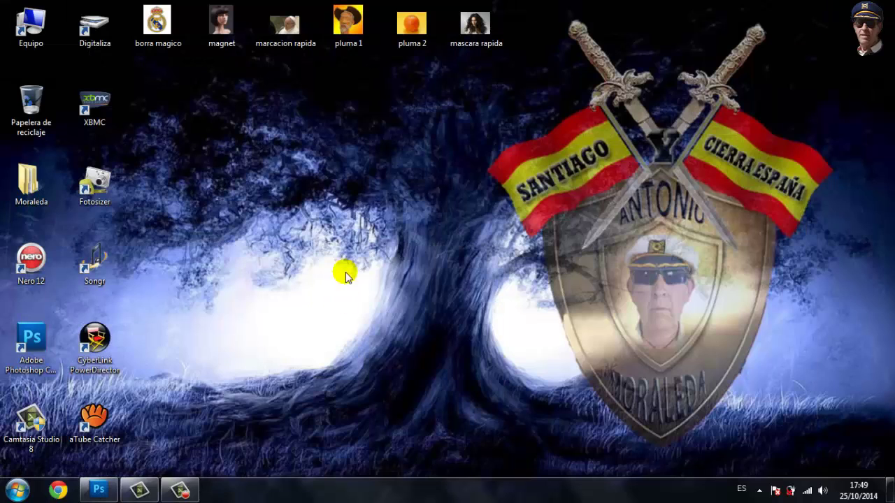
pyautogui.moveTo(433, 127)
pyautogui.mouseDown()
pyautogui.moveTo(485, 277)
pyautogui.moveTo(825, 453)
pyautogui.mouseUp()
pyautogui.moveTo(472, 84); pyautogui.dragTo(877, 267)
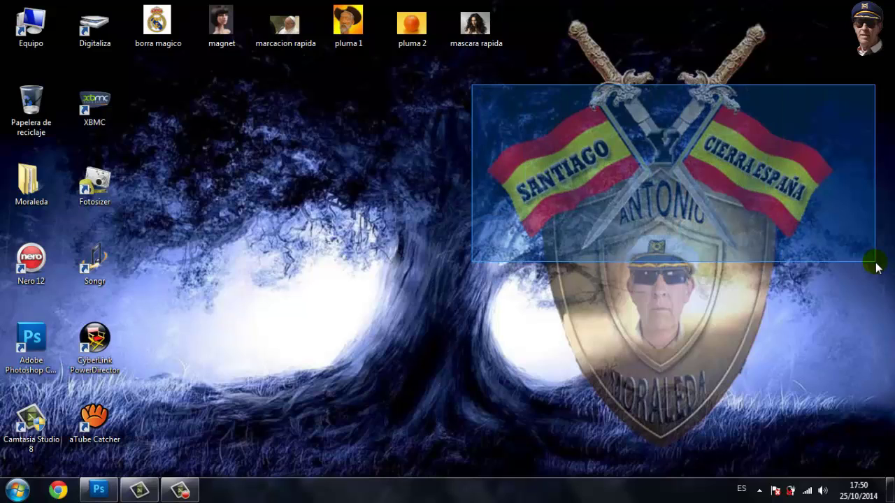
pyautogui.moveTo(877, 267); pyautogui.dragTo(877, 268)
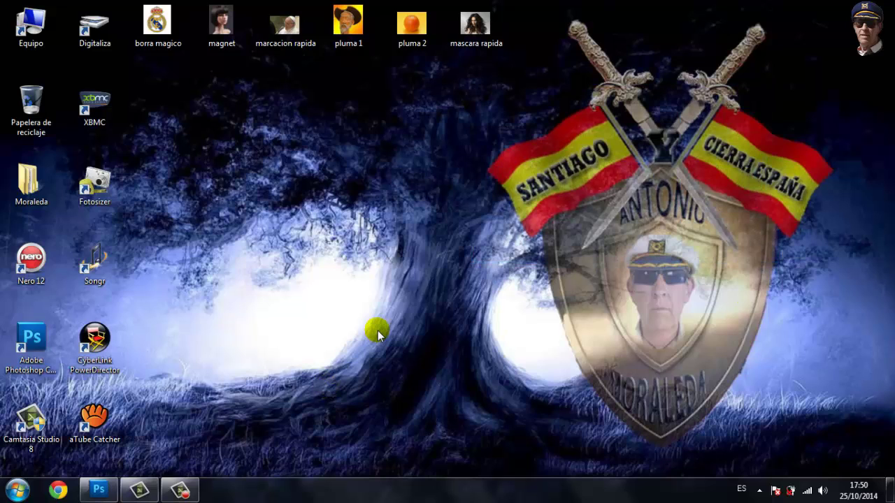
pyautogui.click(104, 492)
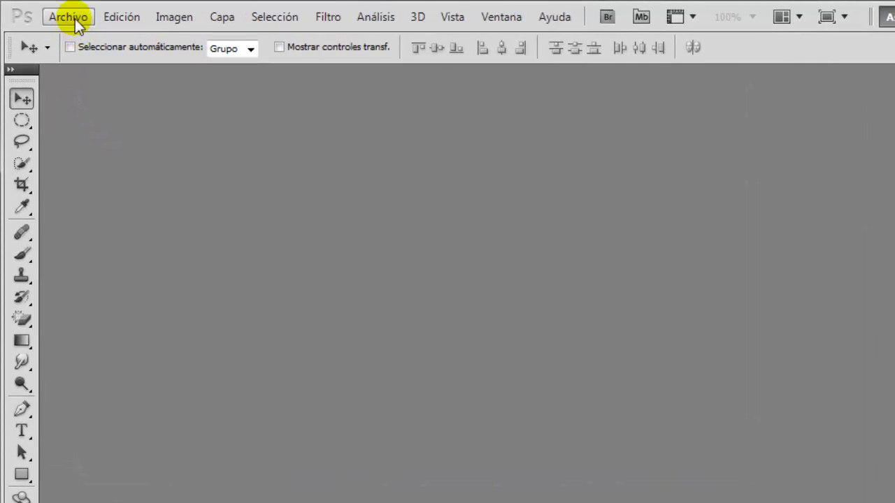
pyautogui.click(75, 22)
# Create Sin título-1, a 1366 × 768 px document with a transparent background
pyautogui.click(75, 33)
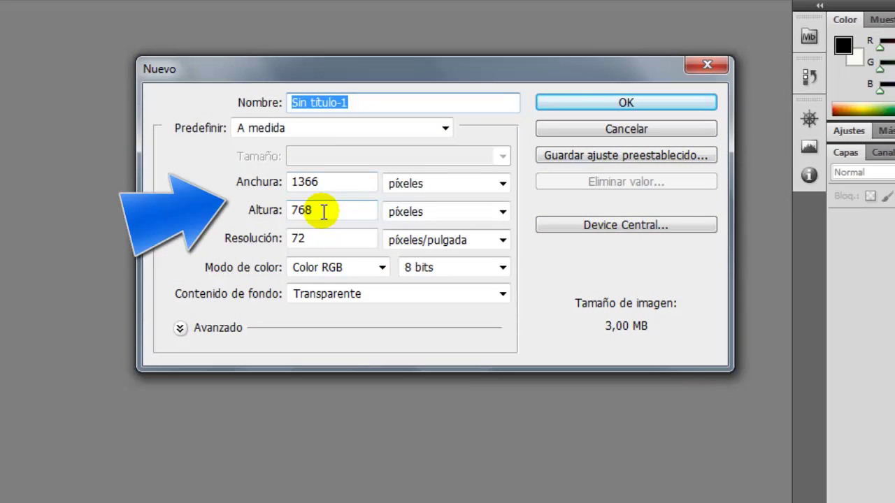
pyautogui.click(647, 114)
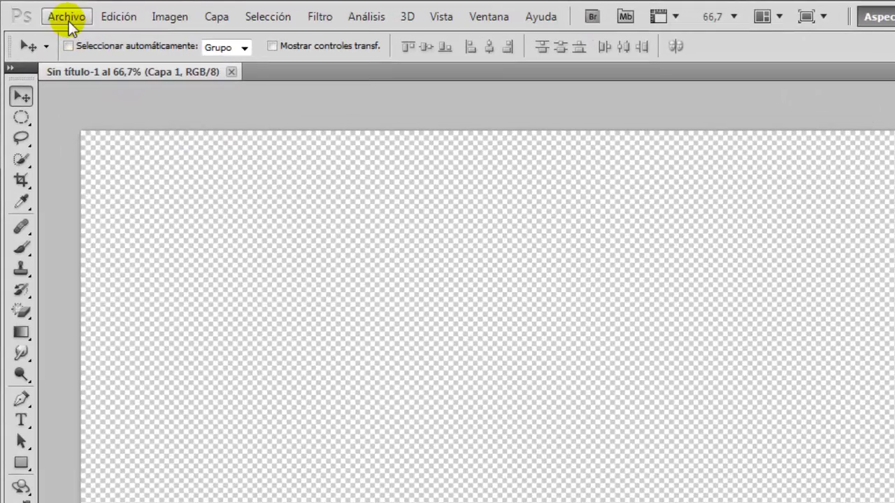
# Open borra magico.jpg, the Real Madrid crest image, from the Desktop
pyautogui.click(48, 13)
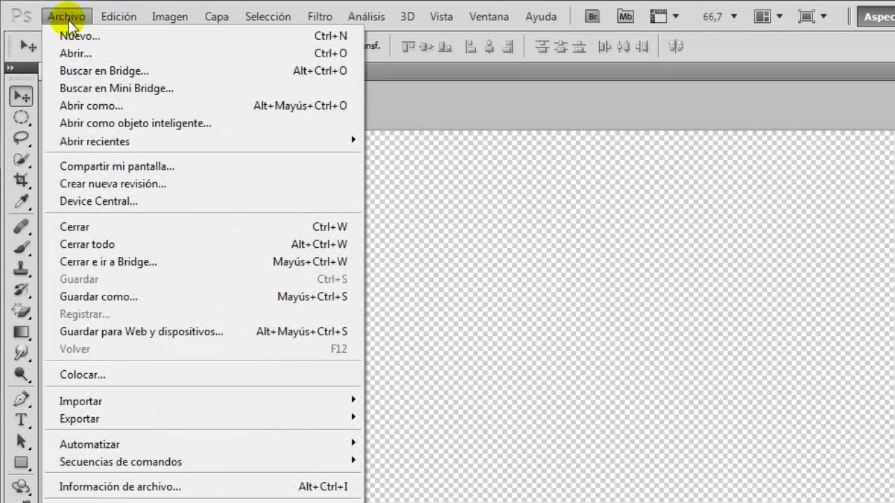
pyautogui.click(70, 54)
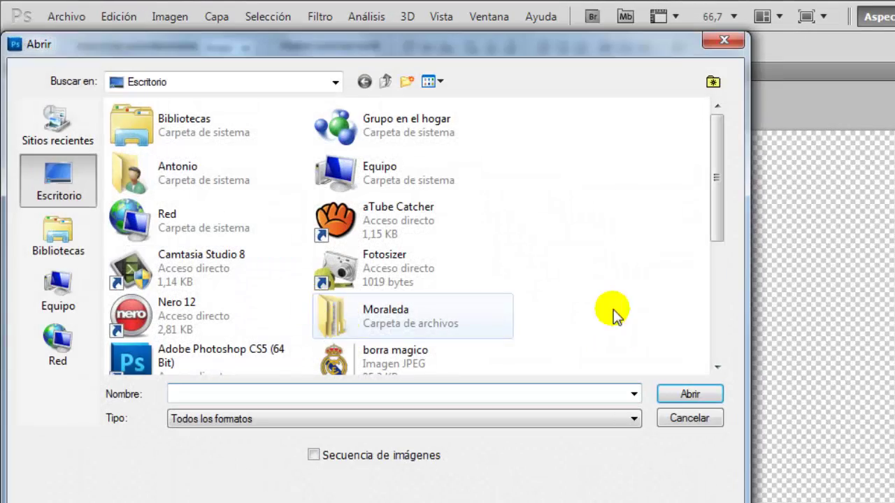
pyautogui.moveTo(715, 228); pyautogui.dragTo(717, 275)
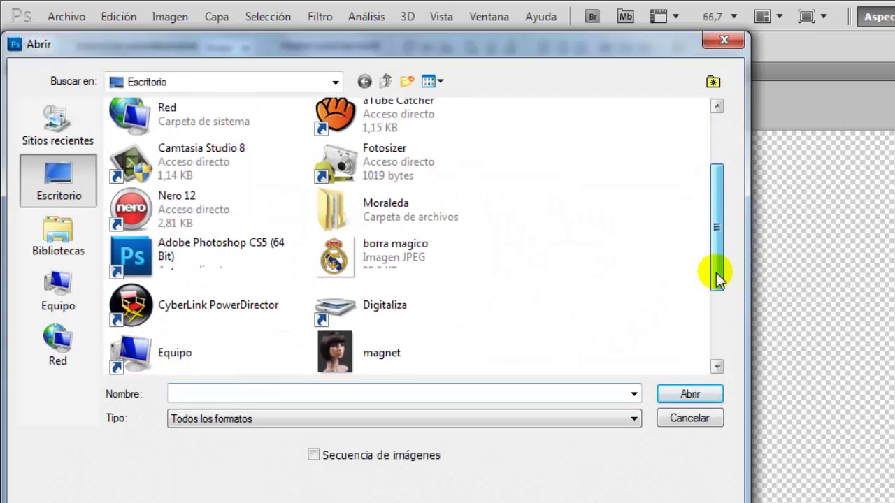
pyautogui.click(330, 259)
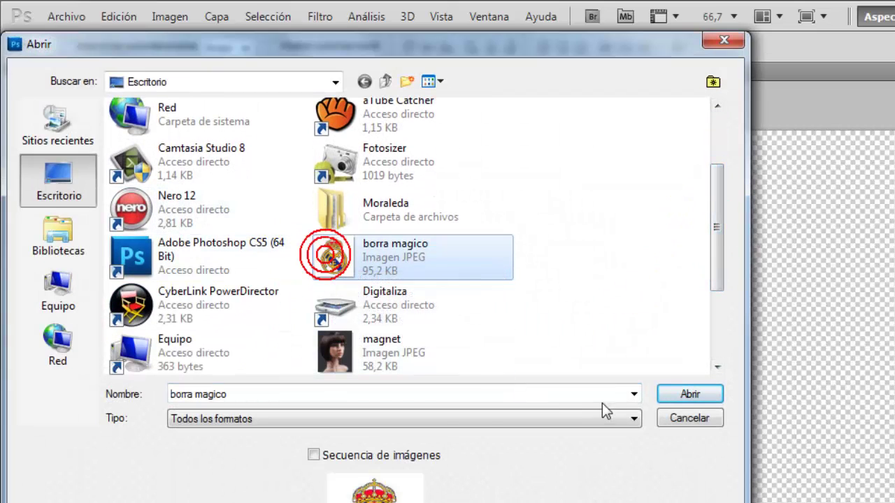
pyautogui.click(691, 396)
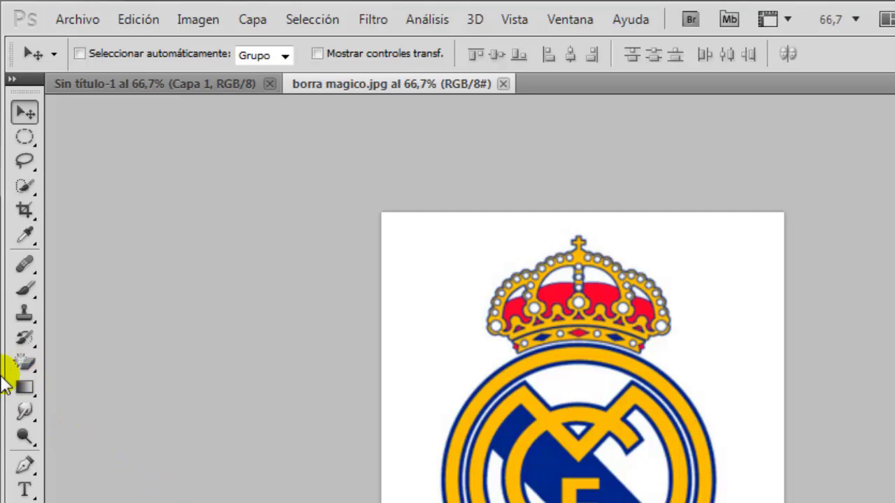
# Magic-erase the crest's white background, the white ring areas and the white crown spots
pyautogui.click(24, 369)
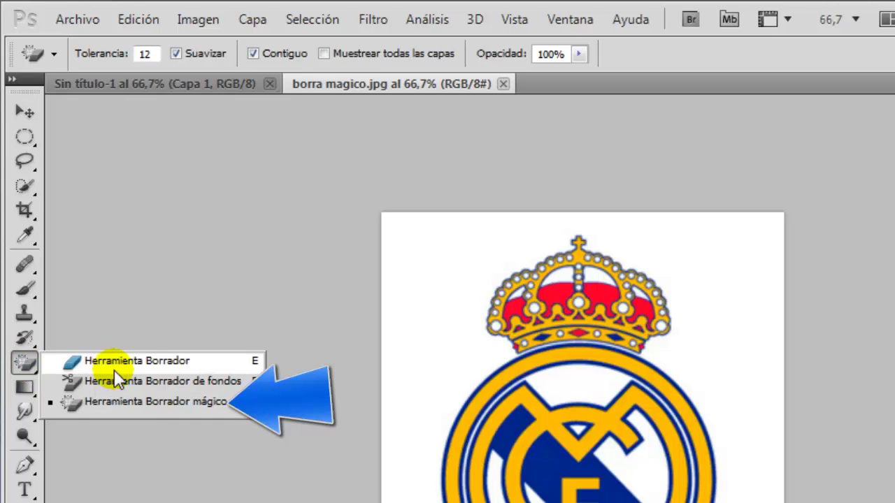
pyautogui.click(153, 404)
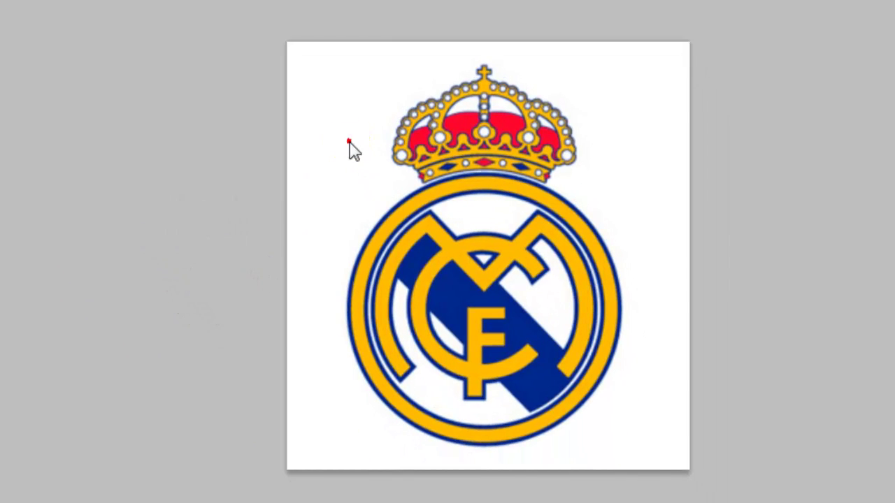
pyautogui.click(349, 144)
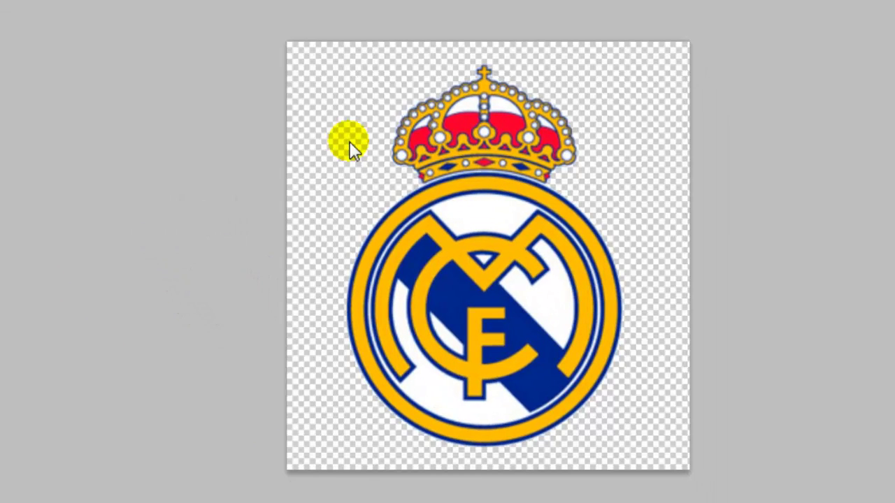
pyautogui.click(484, 218)
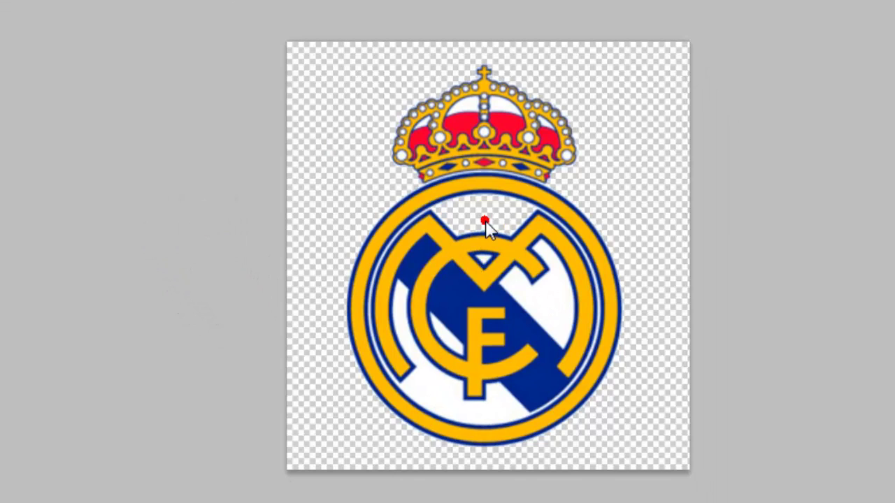
pyautogui.click(537, 297)
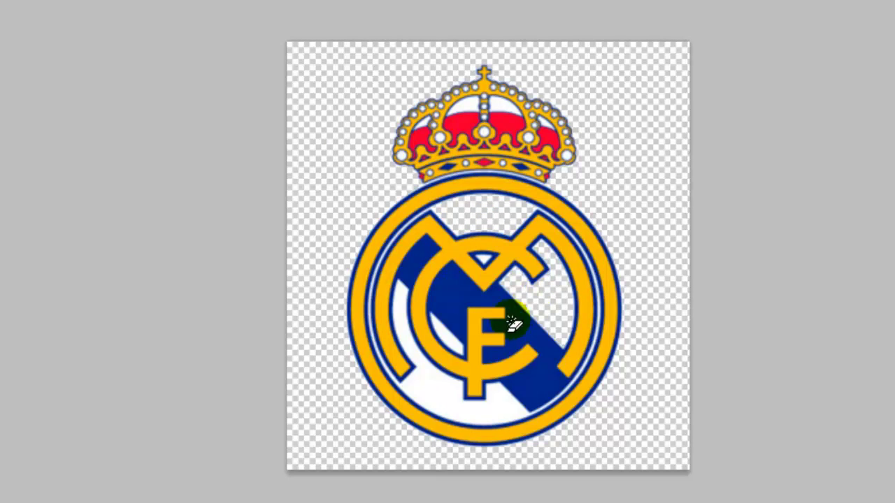
pyautogui.click(445, 399)
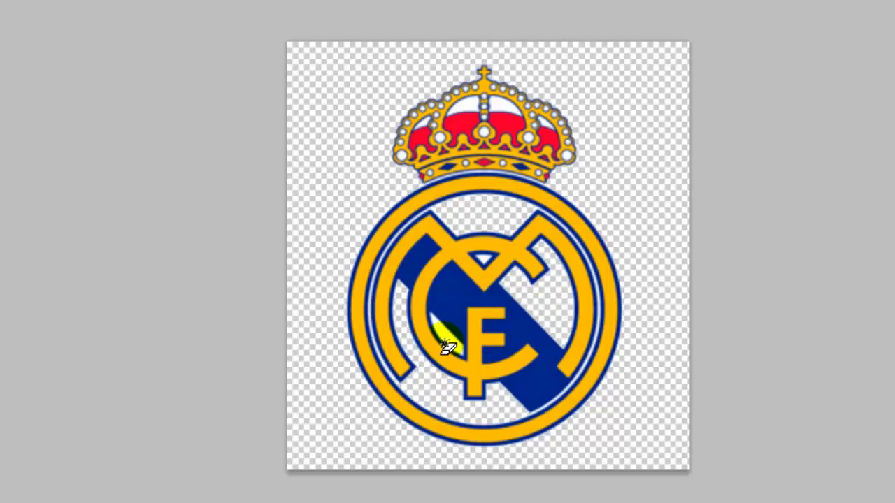
pyautogui.click(445, 340)
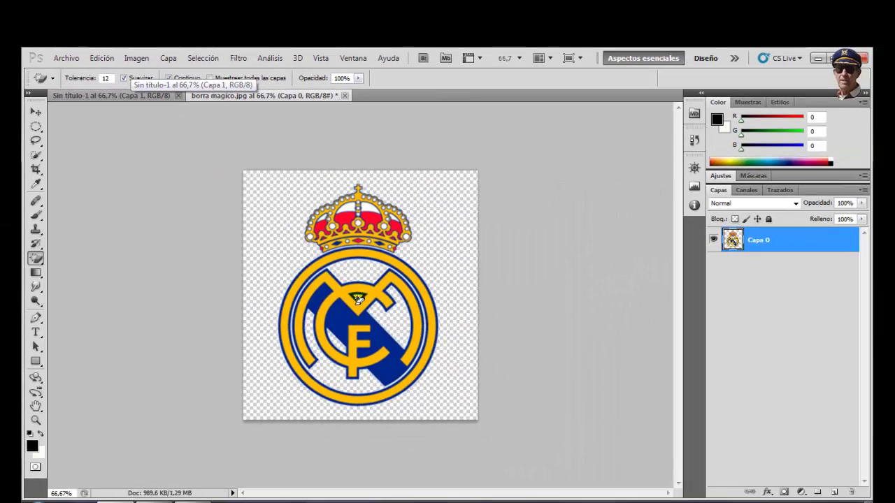
pyautogui.click(358, 299)
pyautogui.click(363, 210)
pyautogui.click(347, 207)
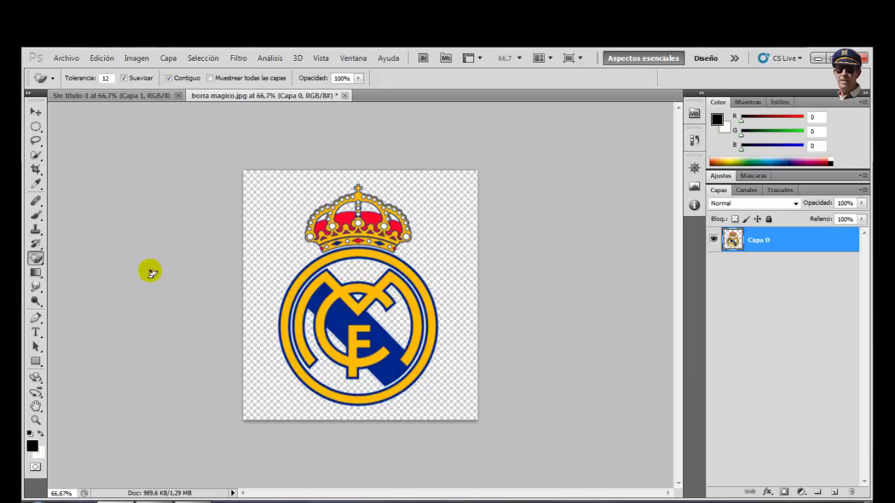
# Move the erased crest into the top-left of the Sin título-1 canvas as Capa 2
pyautogui.click(37, 112)
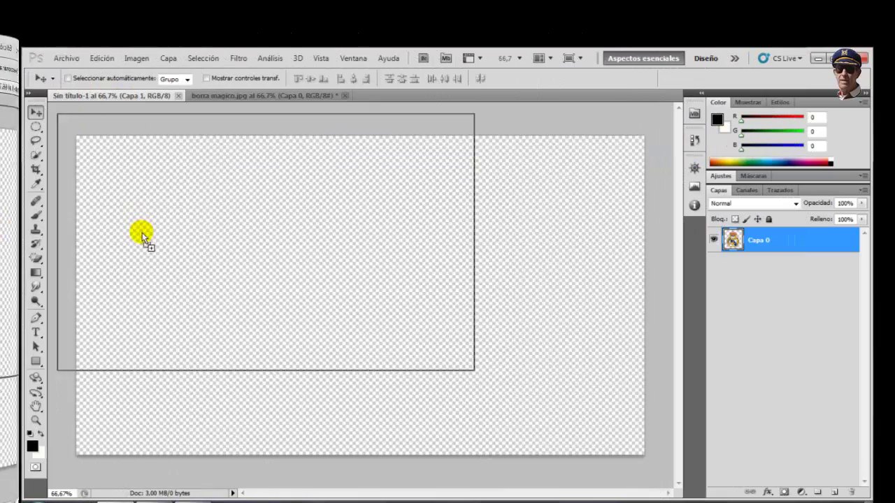
pyautogui.moveTo(142, 236); pyautogui.dragTo(173, 308)
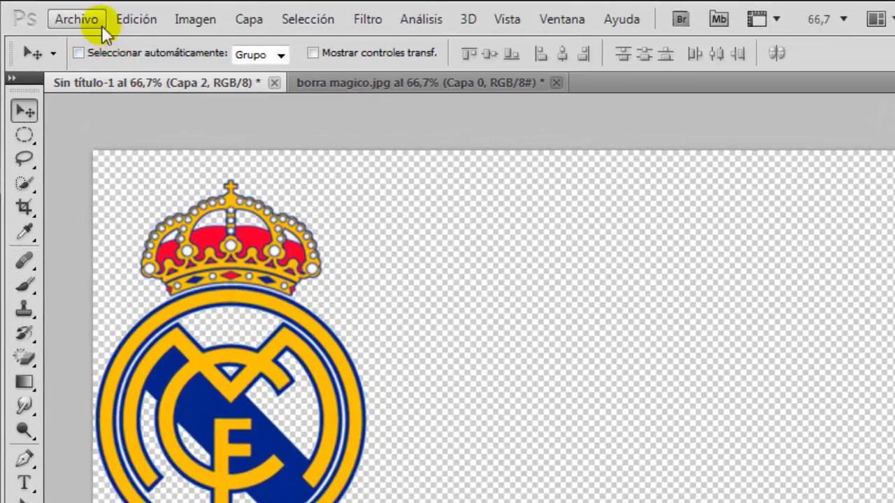
# Open magnet.jpg, the mannequin-head photo, from the Desktop
pyautogui.click(98, 21)
pyautogui.click(93, 59)
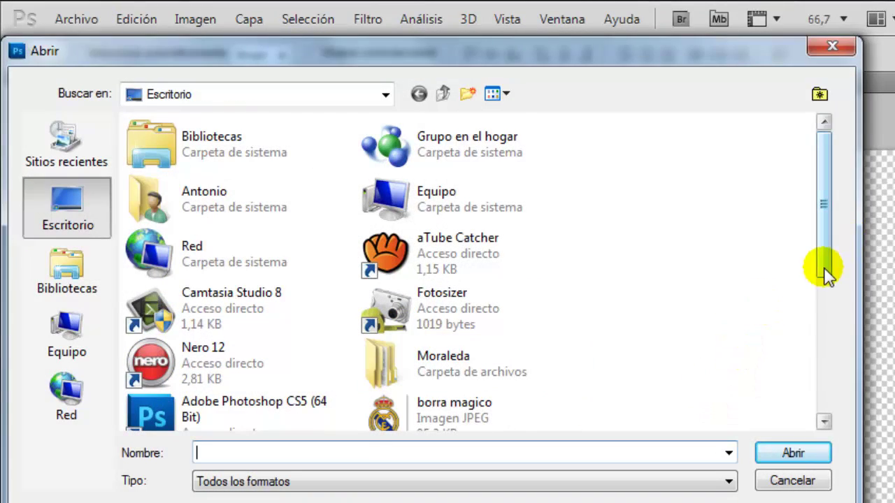
pyautogui.moveTo(826, 275); pyautogui.dragTo(819, 356)
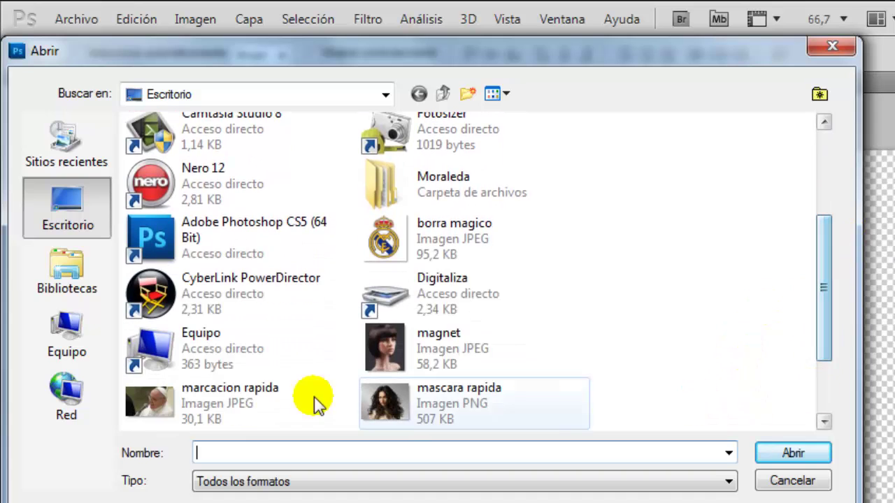
pyautogui.click(381, 356)
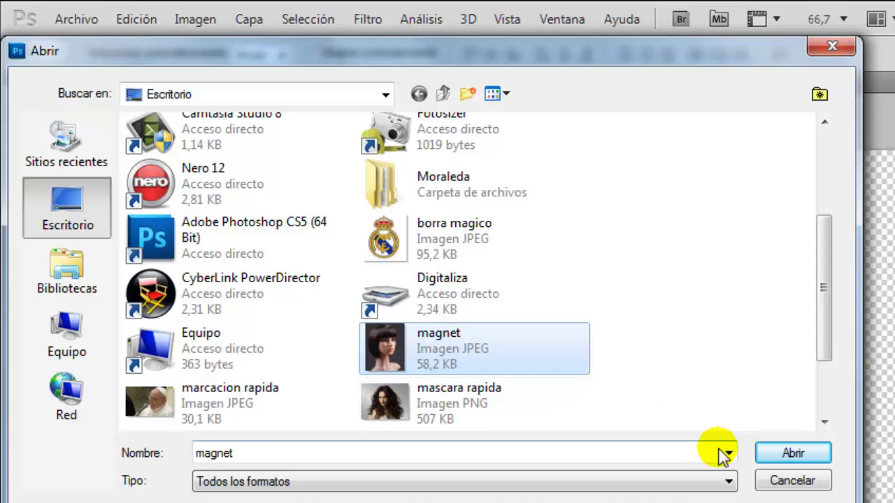
pyautogui.click(775, 458)
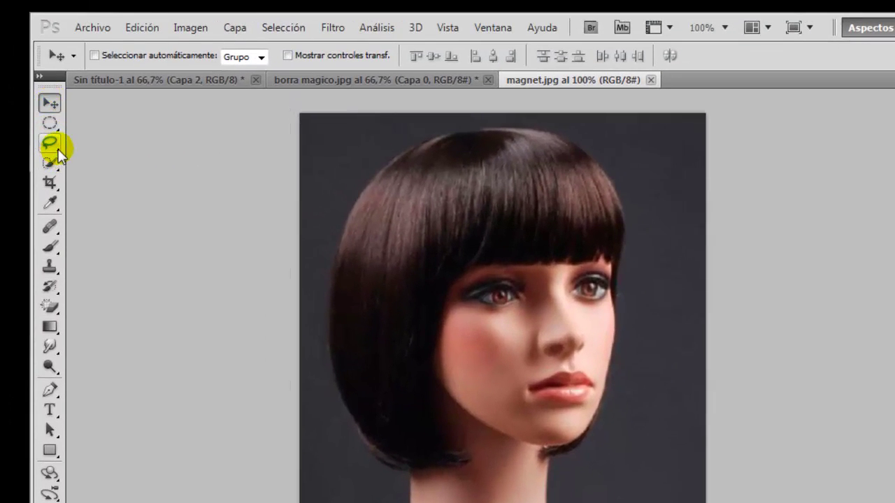
# Trace the mannequin's hair and neck edges with the Magnetic Lasso into a closed selection
pyautogui.click(50, 143)
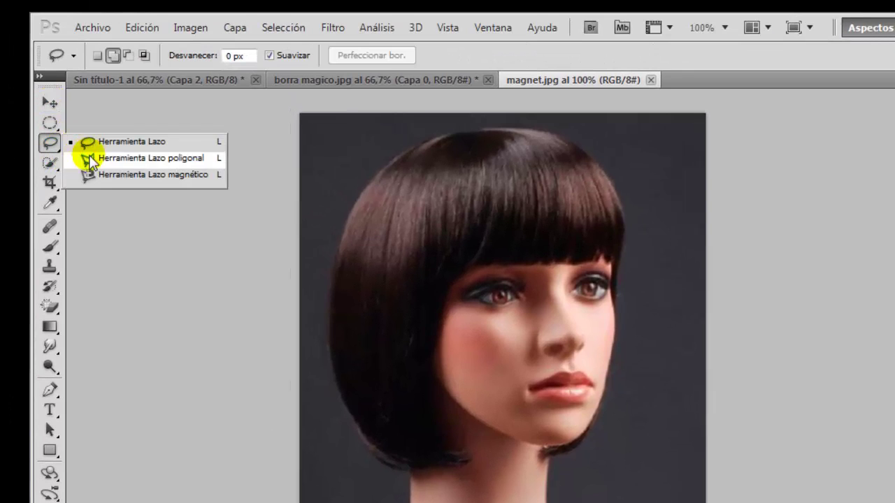
pyautogui.click(147, 176)
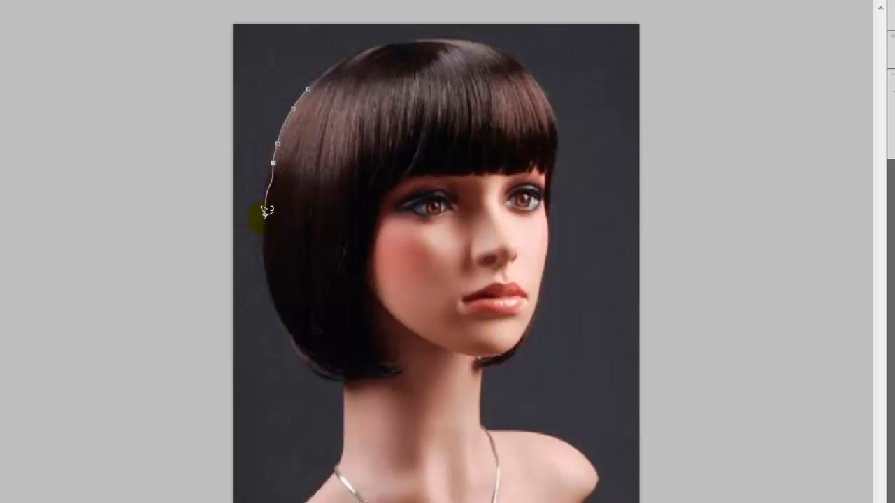
pyautogui.click(262, 245)
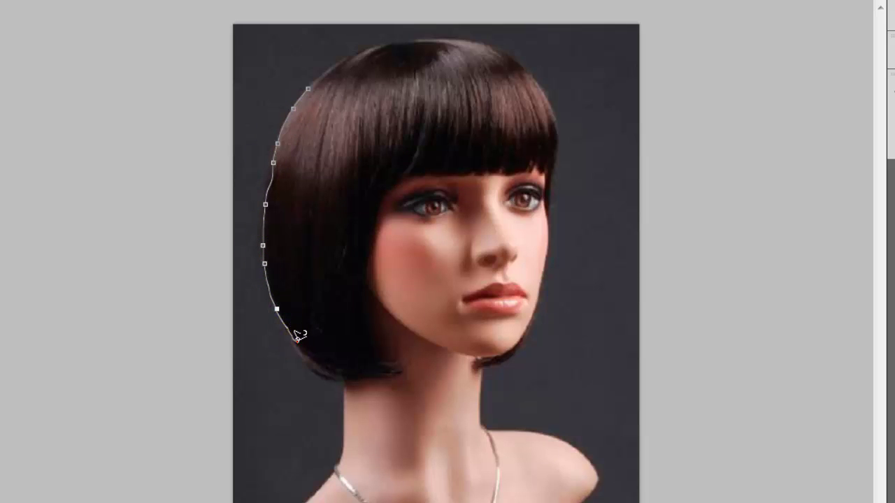
pyautogui.moveTo(299, 345); pyautogui.dragTo(319, 356)
pyautogui.click(319, 362)
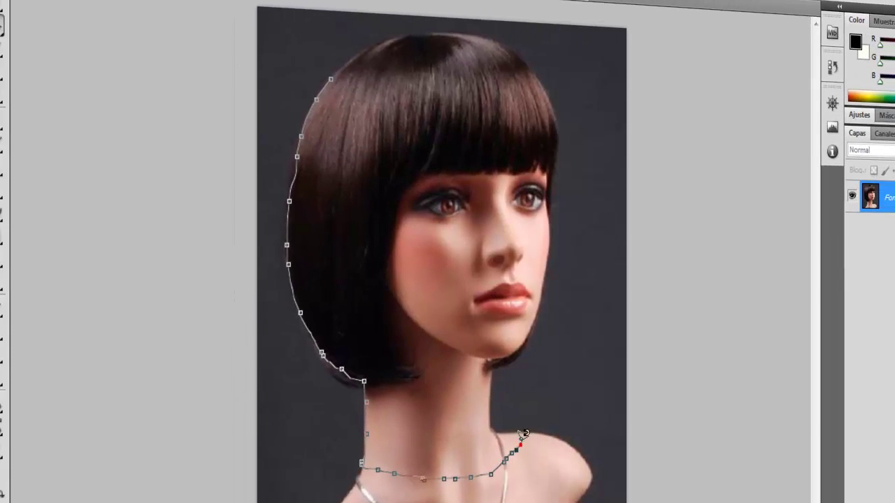
pyautogui.click(511, 432)
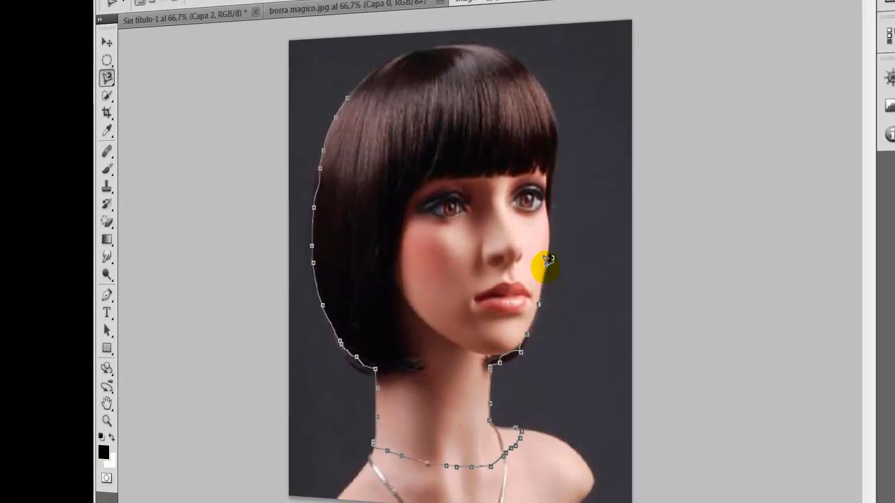
pyautogui.click(557, 161)
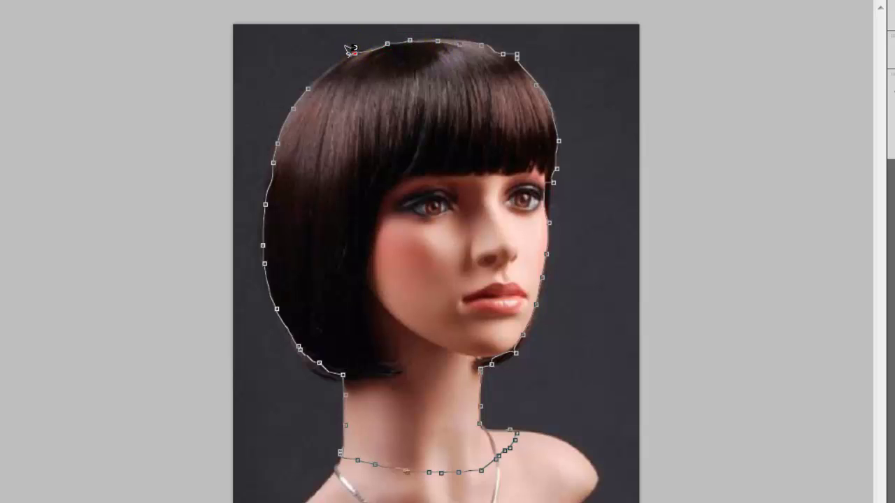
pyautogui.click(307, 80)
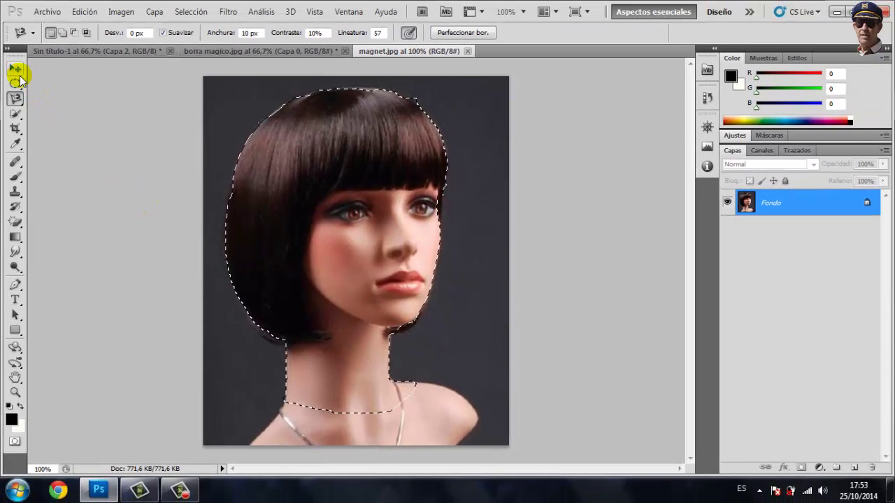
# Drag the selected mannequin head onto Sin título-1 beside the crest as Capa 3
pyautogui.click(17, 70)
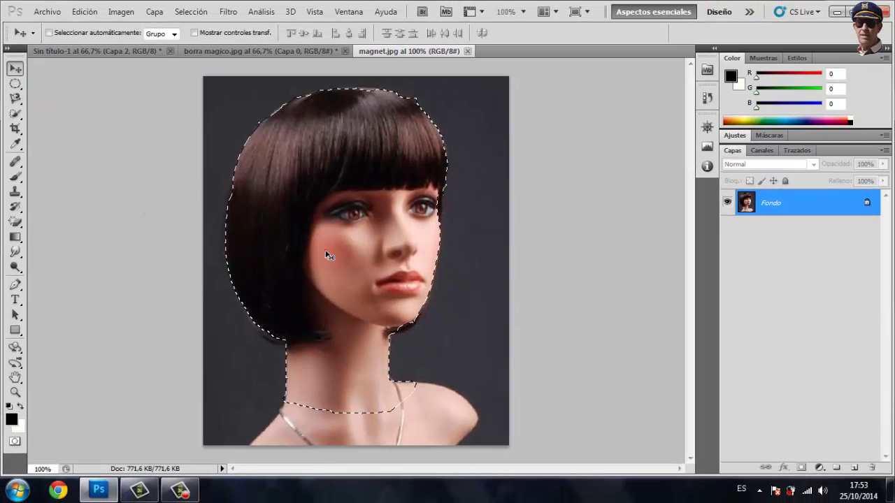
pyautogui.moveTo(325, 250)
pyautogui.mouseDown()
pyautogui.moveTo(106, 76)
pyautogui.moveTo(287, 263)
pyautogui.moveTo(287, 222)
pyautogui.mouseUp()
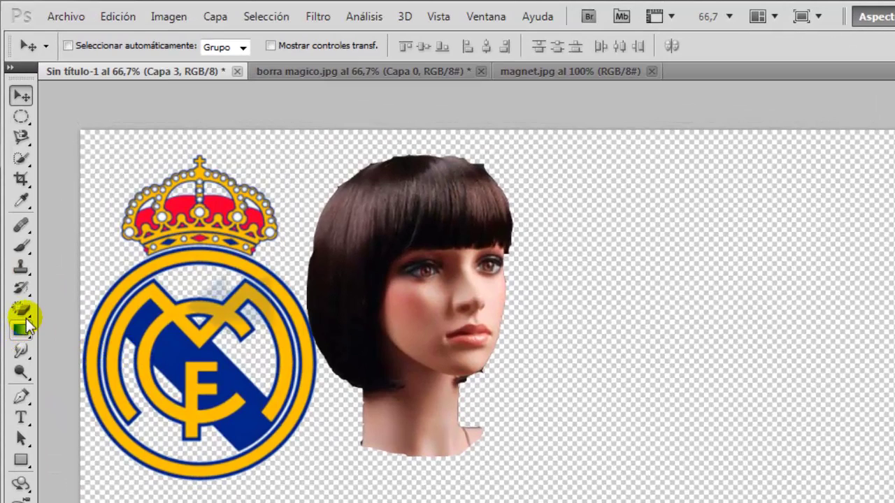
pyautogui.click(21, 309)
# Set the Eraser to a hard round 89 px brush at 100% hardness
pyautogui.click(134, 315)
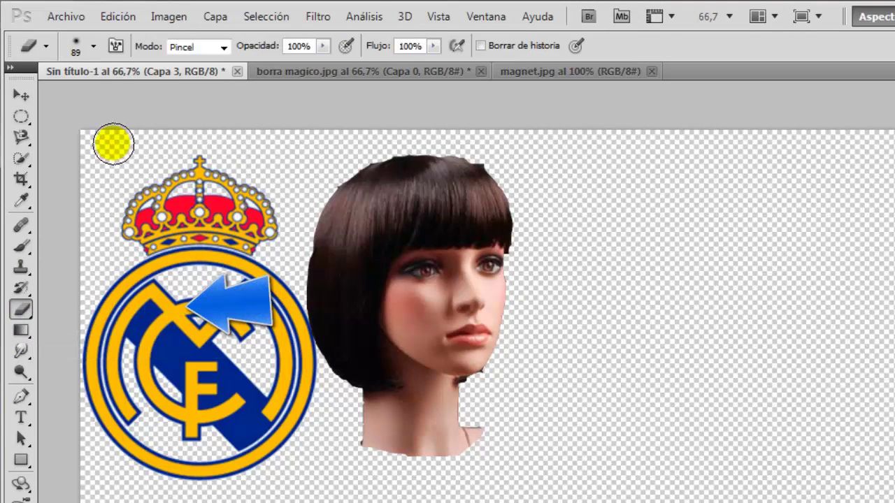
pyautogui.click(95, 47)
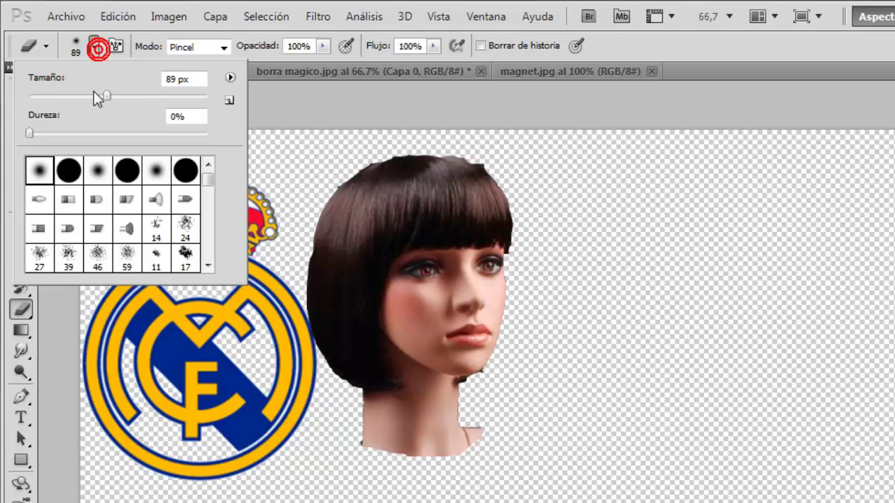
pyautogui.click(68, 170)
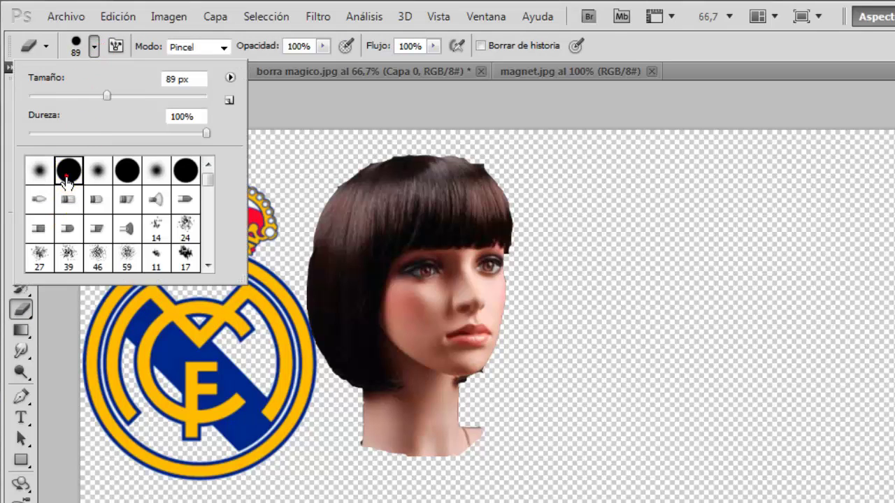
pyautogui.click(501, 146)
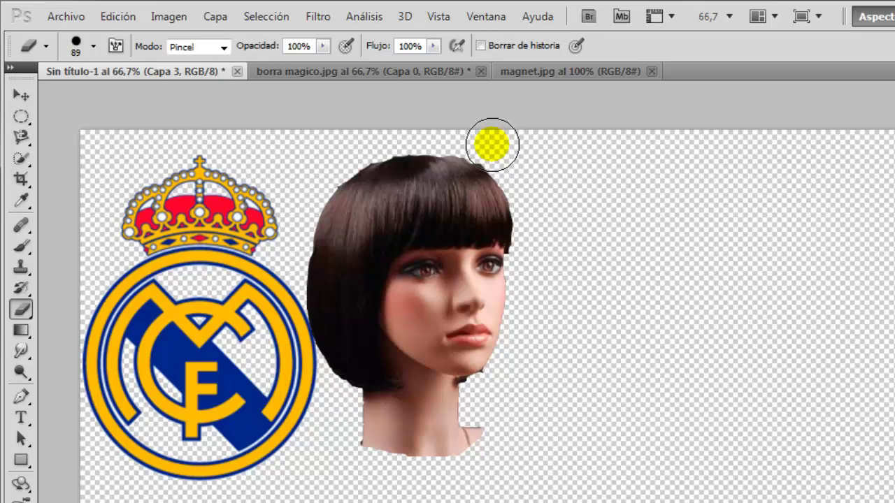
# Erase leftover pixels above the head, beside the neck and along the canvas top edge
pyautogui.moveTo(507, 152); pyautogui.dragTo(559, 209)
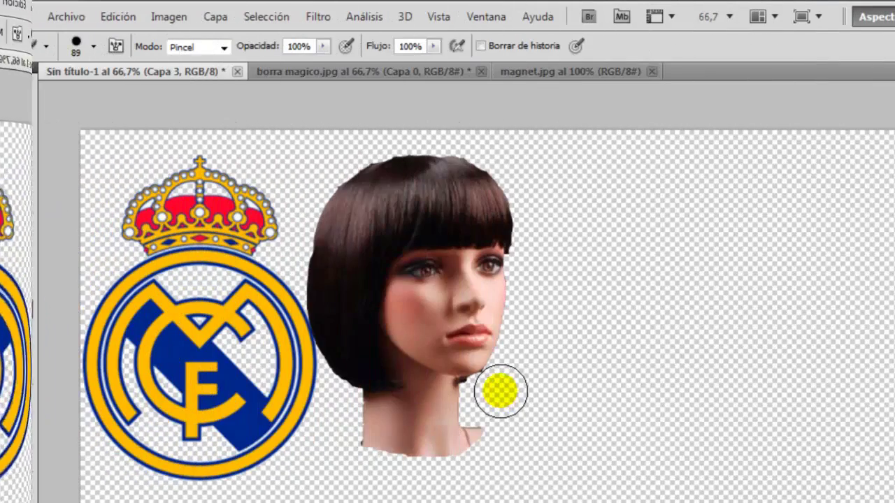
pyautogui.click(539, 422)
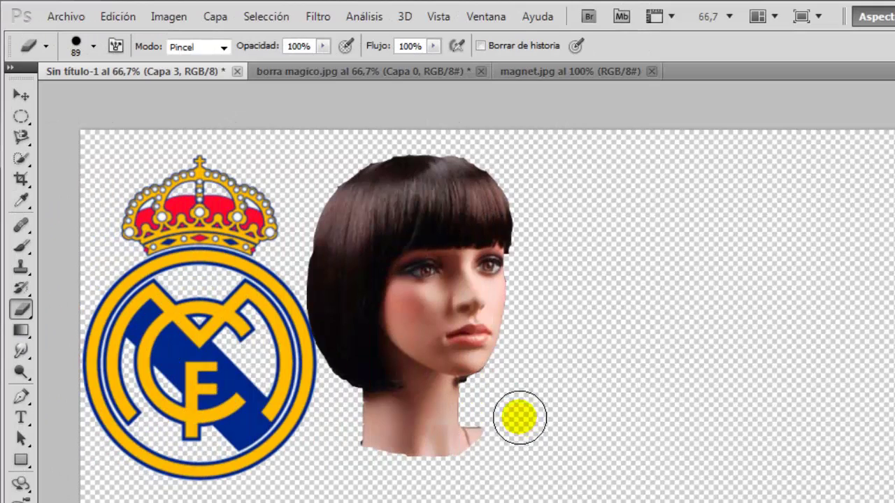
pyautogui.moveTo(539, 421); pyautogui.dragTo(518, 417)
pyautogui.moveTo(423, 119); pyautogui.dragTo(384, 129)
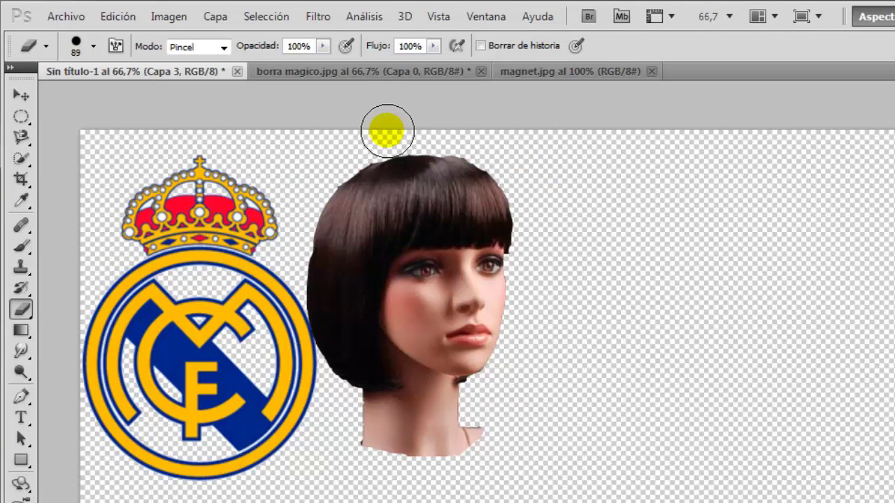
pyautogui.moveTo(388, 131); pyautogui.dragTo(362, 136)
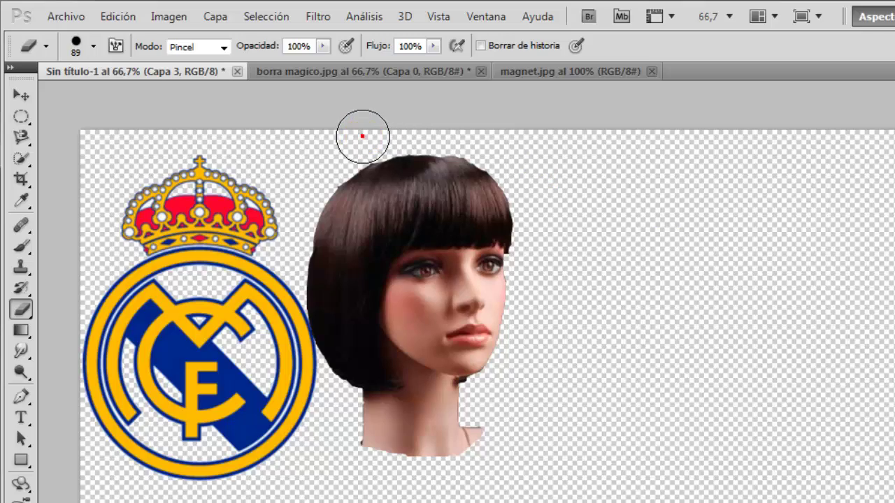
pyautogui.click(242, 129)
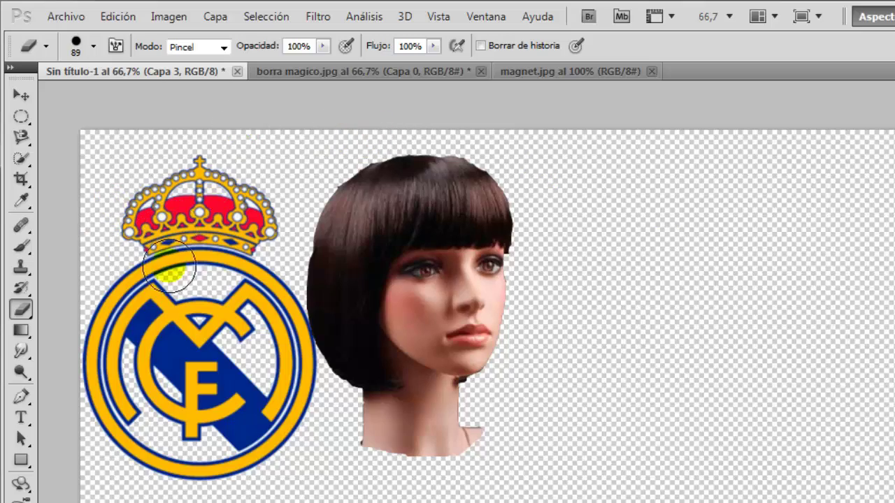
pyautogui.moveTo(241, 127); pyautogui.dragTo(4, 161)
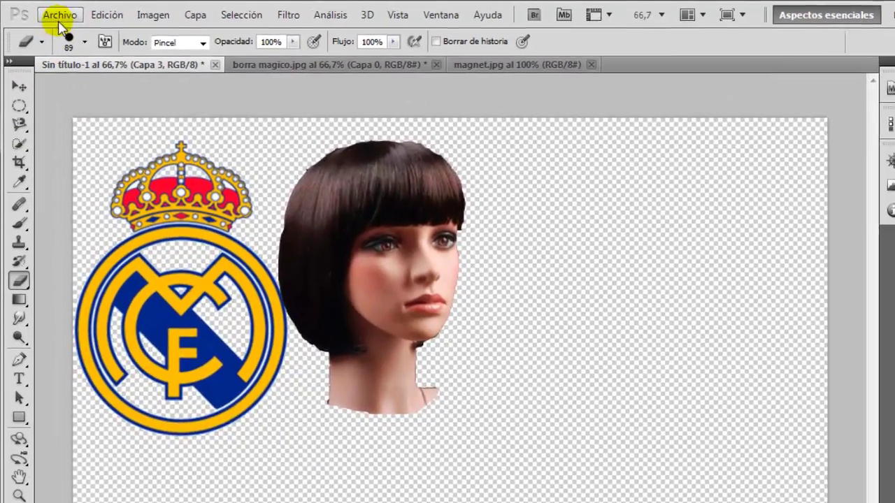
# Open marcacion rapida.jpg, the photo of the Pope at a microphone, from the Desktop
pyautogui.click(54, 13)
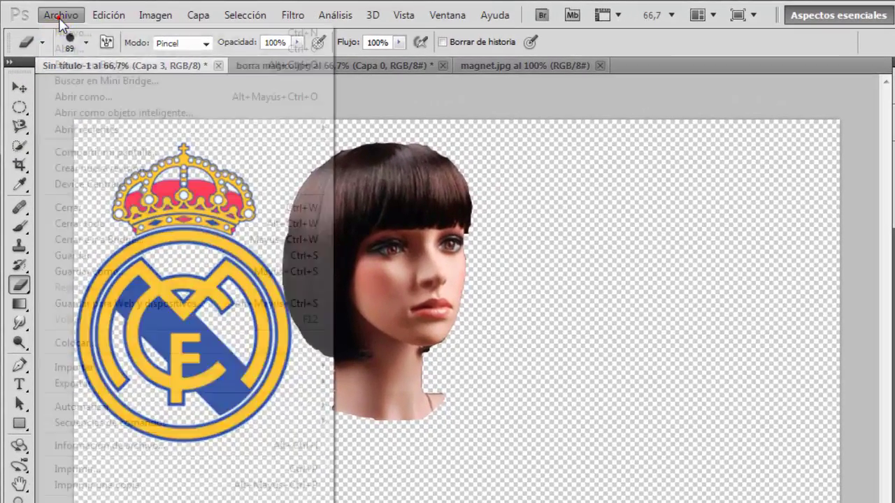
pyautogui.click(69, 51)
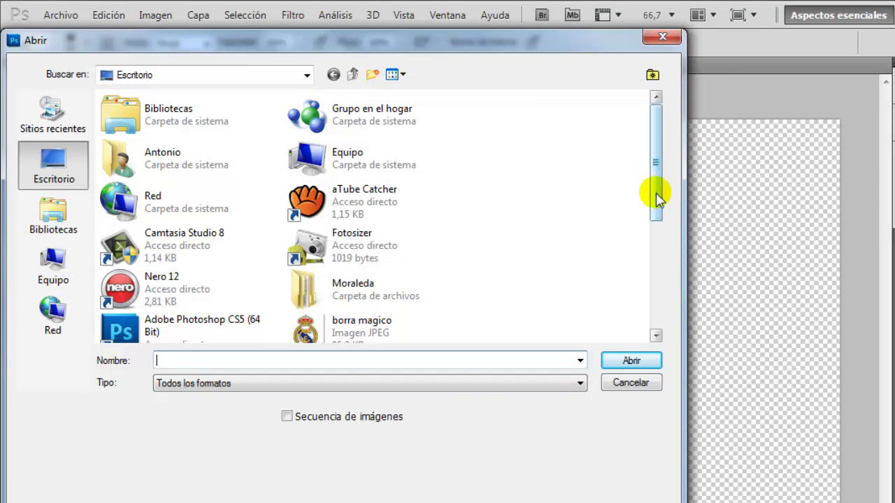
pyautogui.moveTo(657, 195); pyautogui.dragTo(661, 296)
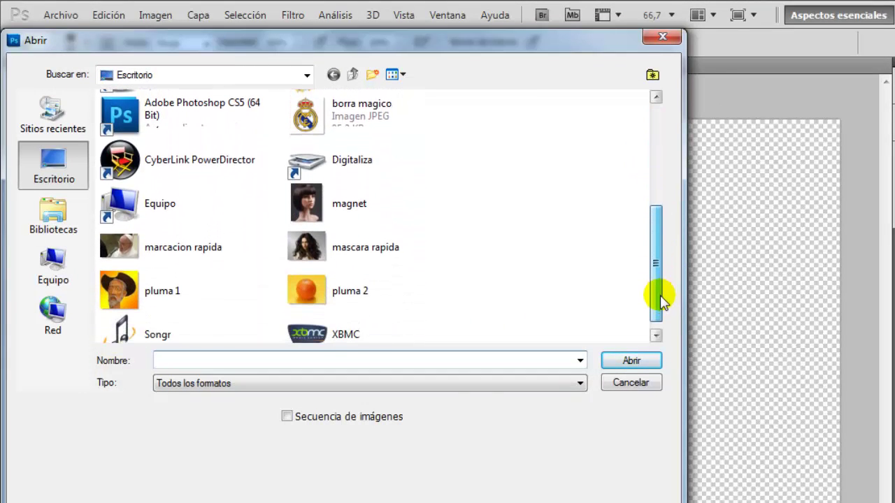
pyautogui.click(105, 251)
pyautogui.click(605, 363)
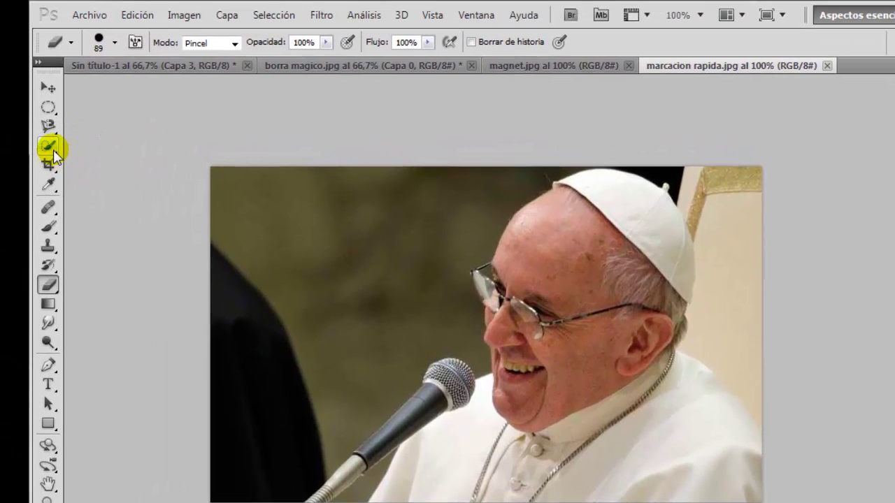
# Paint a quick selection over the Pope's cap, face, chin and robe
pyautogui.click(53, 149)
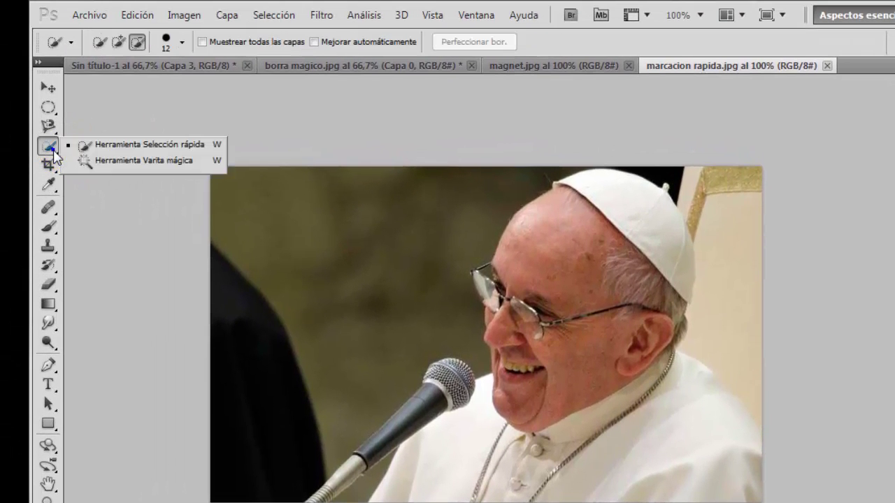
pyautogui.click(135, 147)
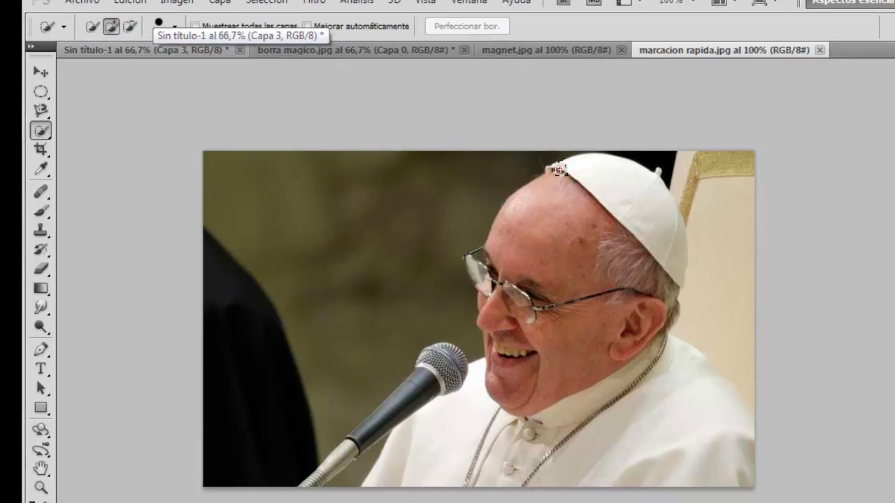
pyautogui.moveTo(559, 169)
pyautogui.mouseDown()
pyautogui.moveTo(516, 187)
pyautogui.moveTo(491, 271)
pyautogui.mouseUp()
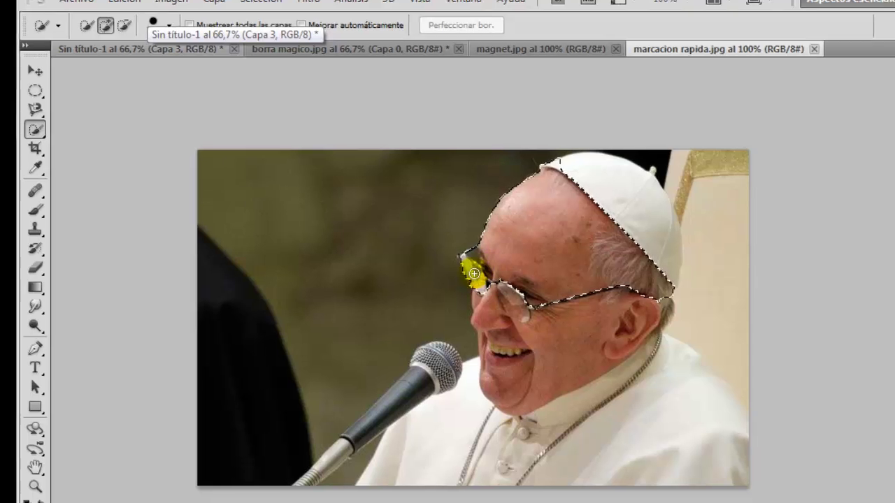
pyautogui.moveTo(491, 271); pyautogui.dragTo(504, 335)
pyautogui.moveTo(405, 245)
pyautogui.mouseDown()
pyautogui.moveTo(339, 334)
pyautogui.moveTo(437, 379)
pyautogui.moveTo(448, 332)
pyautogui.moveTo(536, 375)
pyautogui.mouseUp()
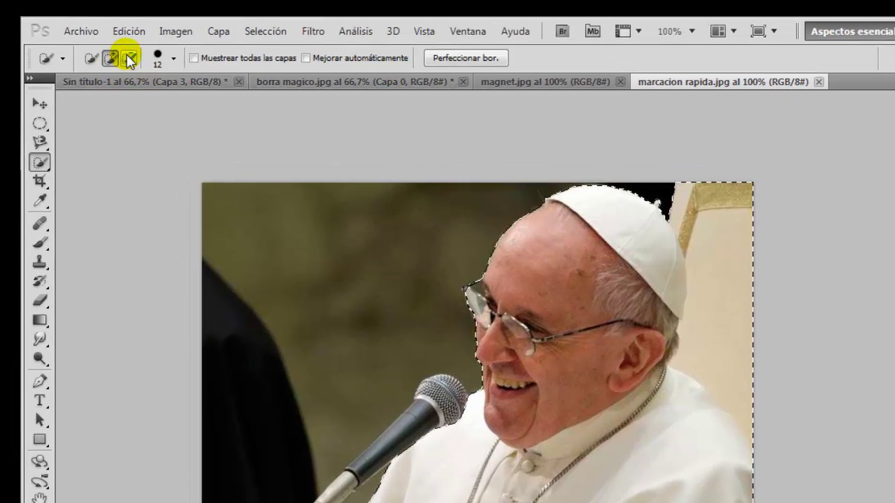
# Subtract the chair and background near the right shoulder from the selection
pyautogui.click(128, 58)
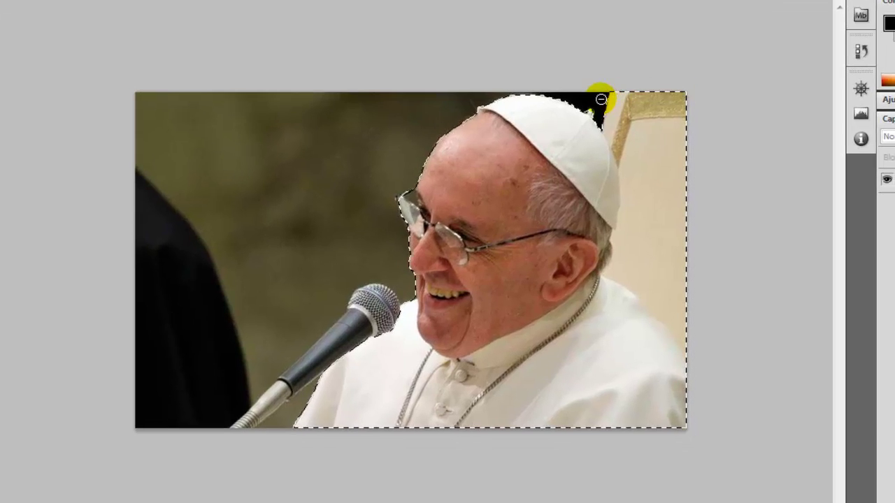
pyautogui.moveTo(601, 99)
pyautogui.mouseDown()
pyautogui.moveTo(670, 208)
pyautogui.moveTo(691, 319)
pyautogui.mouseUp()
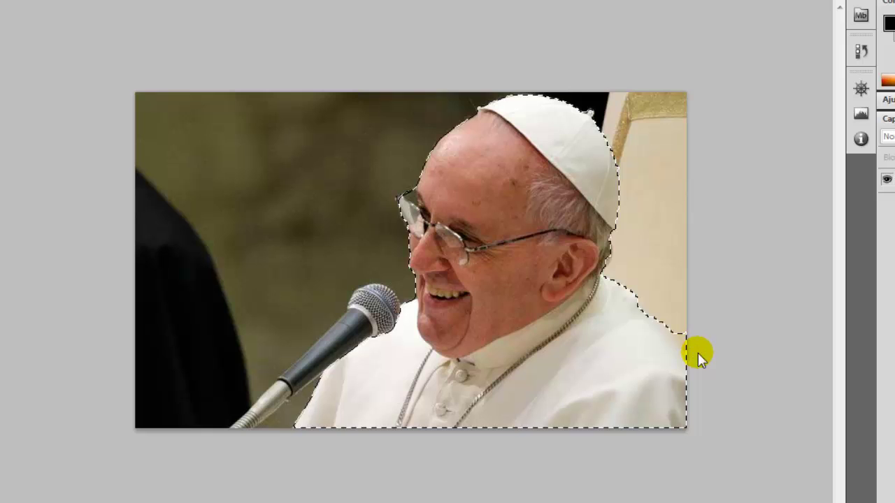
pyautogui.moveTo(681, 310); pyautogui.dragTo(689, 339)
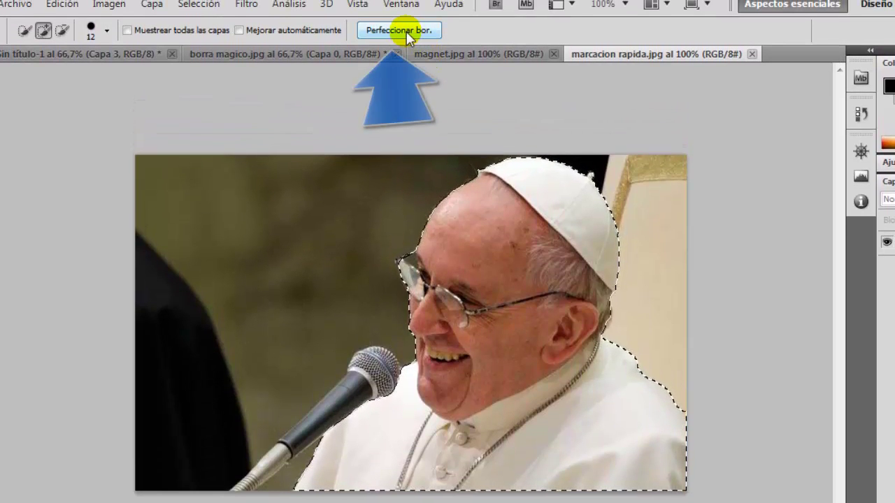
# Refine the selection edge with the Refine Radius brush along the hat, hair and head
pyautogui.click(414, 34)
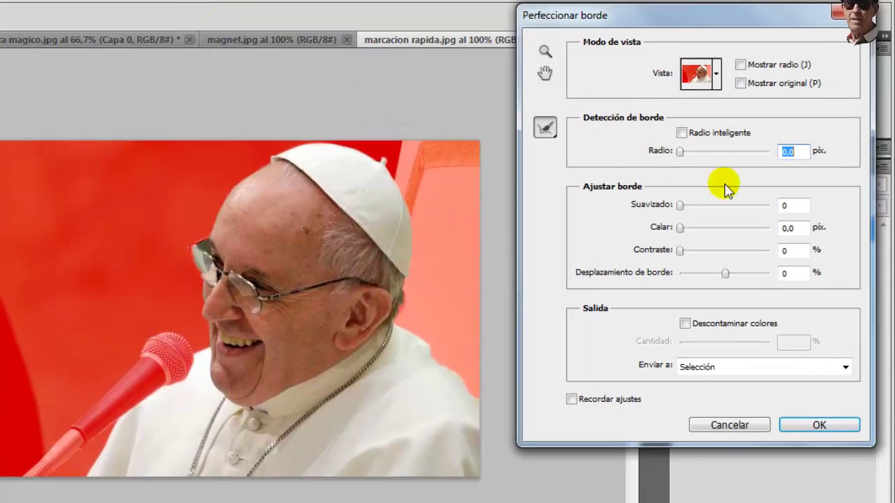
pyautogui.click(546, 129)
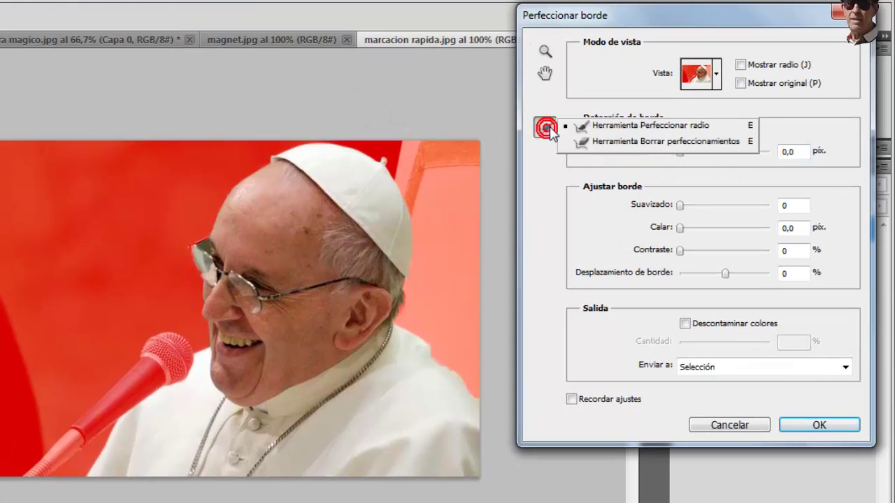
pyautogui.click(619, 128)
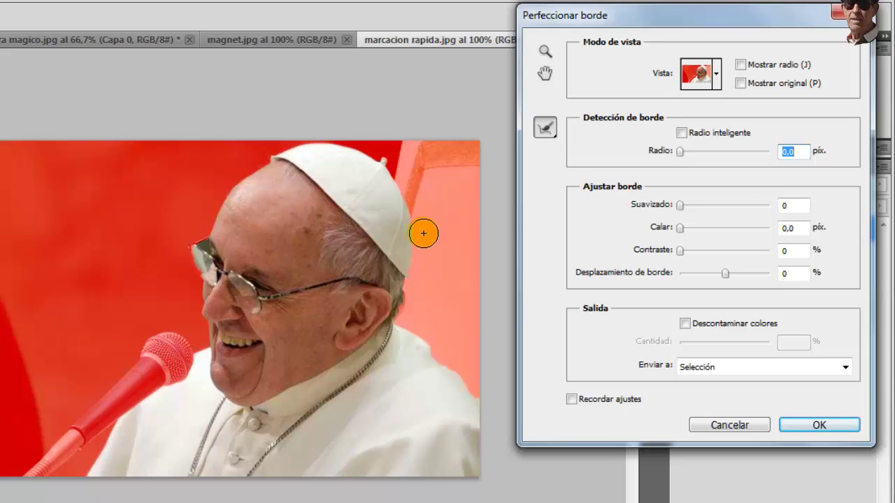
pyautogui.moveTo(423, 234)
pyautogui.mouseDown()
pyautogui.moveTo(397, 326)
pyautogui.moveTo(476, 391)
pyautogui.mouseUp()
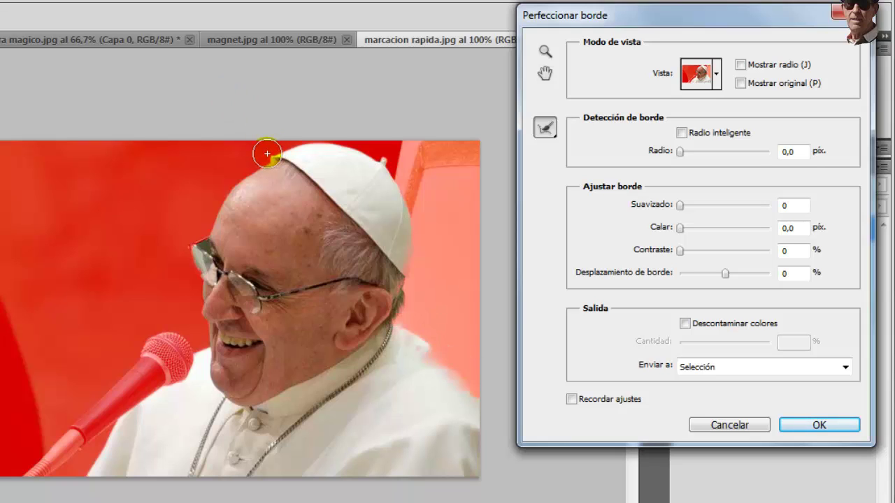
pyautogui.moveTo(267, 153)
pyautogui.mouseDown()
pyautogui.moveTo(231, 180)
pyautogui.moveTo(193, 243)
pyautogui.mouseUp()
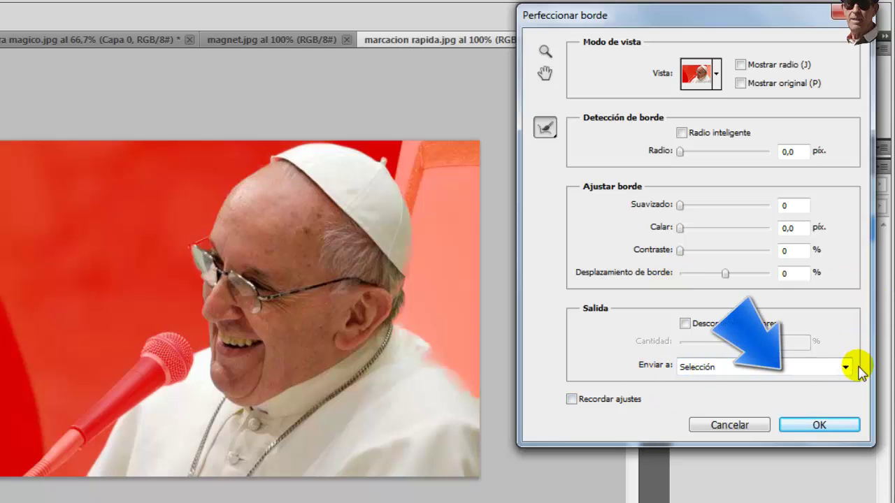
# Output the refined Pope as a new layer with layer mask, Fondo copia
pyautogui.click(845, 367)
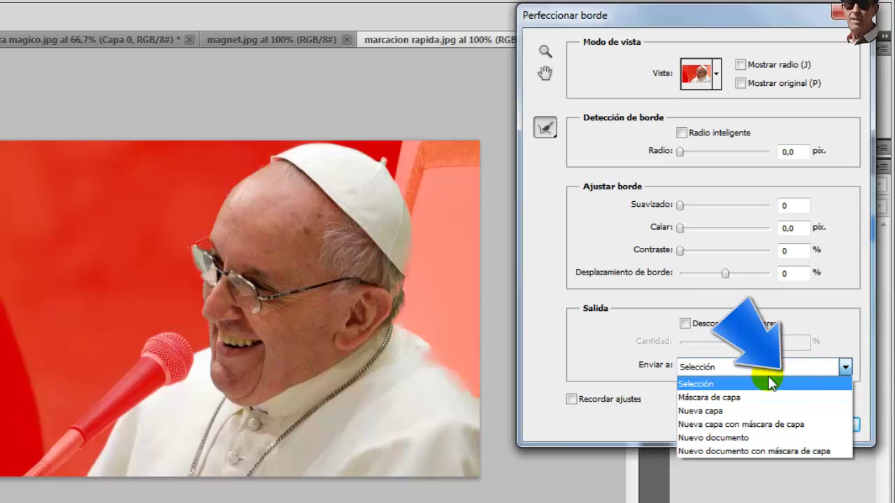
pyautogui.click(724, 424)
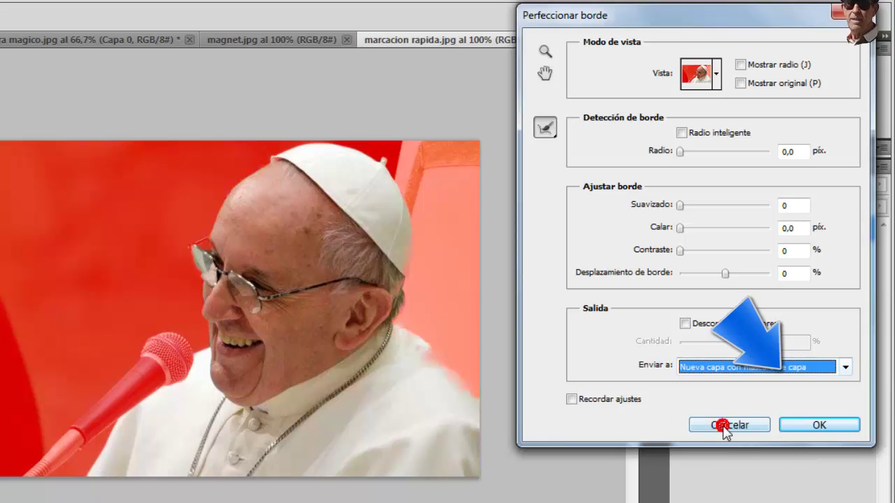
pyautogui.click(822, 426)
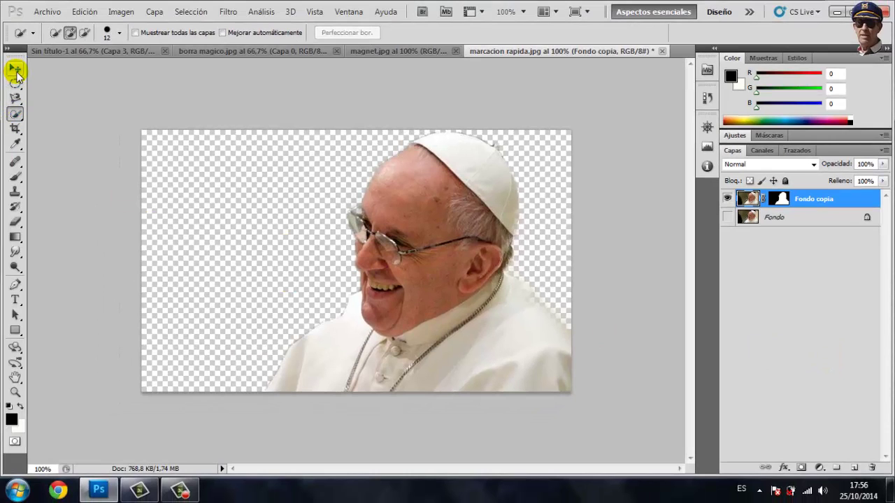
# Drag the masked Pope layer into Sin título-1 beside the mannequin, then select the Eraser
pyautogui.click(16, 69)
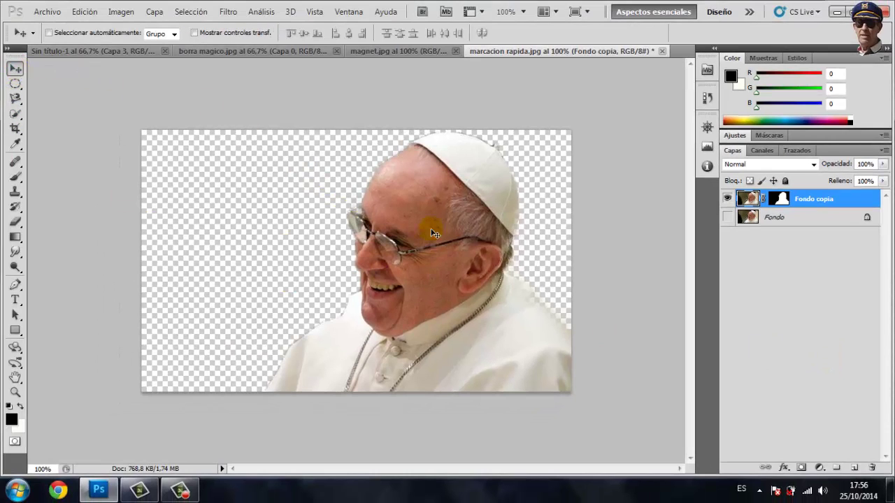
pyautogui.moveTo(433, 238); pyautogui.dragTo(463, 227)
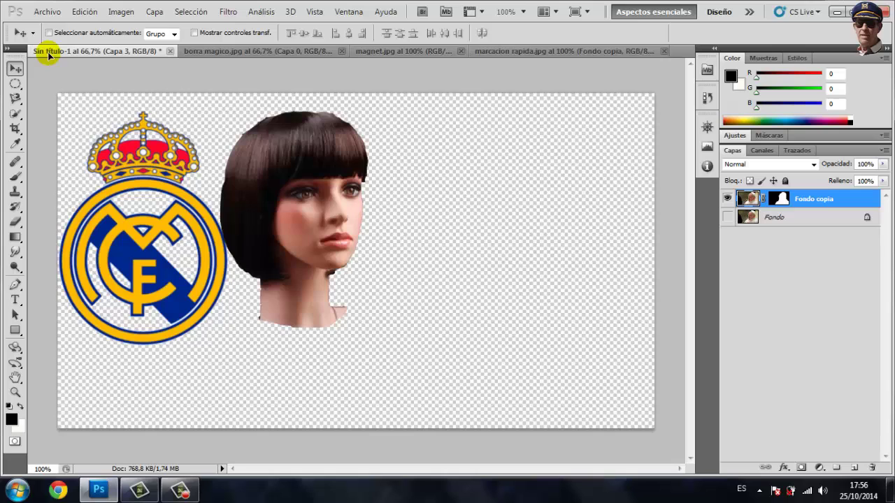
pyautogui.moveTo(426, 193); pyautogui.dragTo(448, 180)
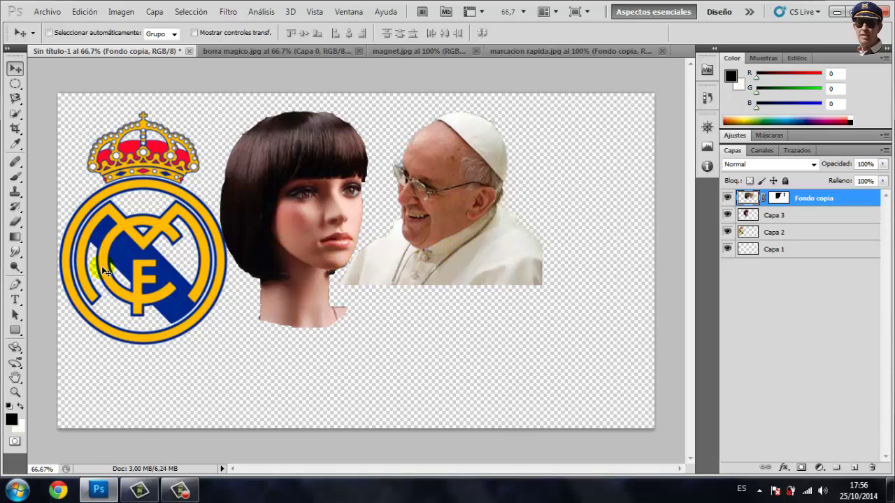
pyautogui.click(15, 221)
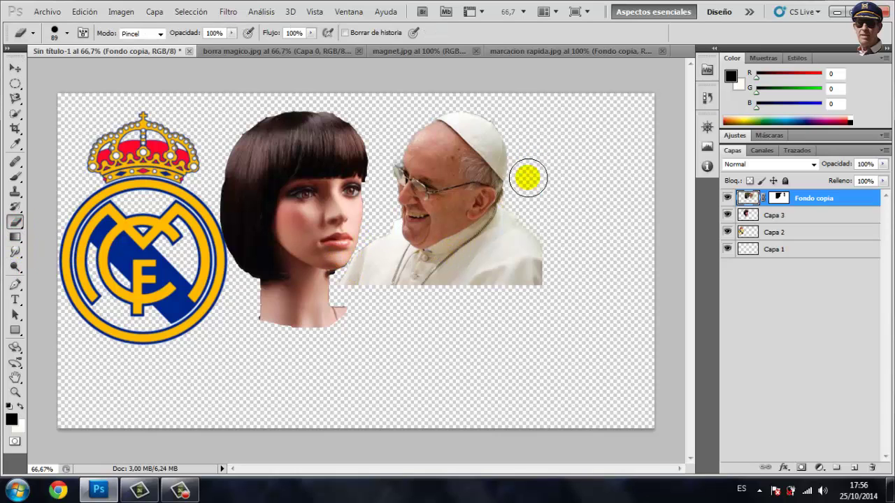
pyautogui.click(536, 209)
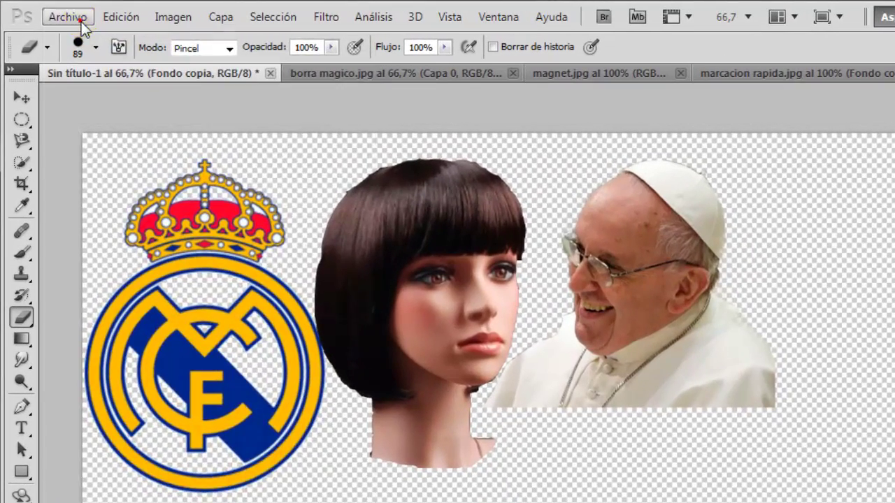
# Open pluma 1.jpg from the Escritorio as a new document
pyautogui.click(54, 14)
pyautogui.click(70, 54)
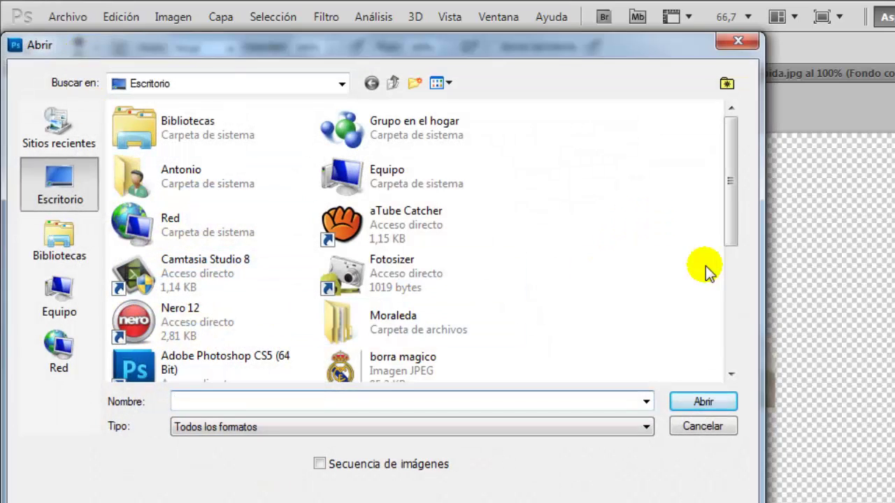
pyautogui.moveTo(727, 226)
pyautogui.mouseDown()
pyautogui.moveTo(723, 314)
pyautogui.moveTo(703, 354)
pyautogui.mouseUp()
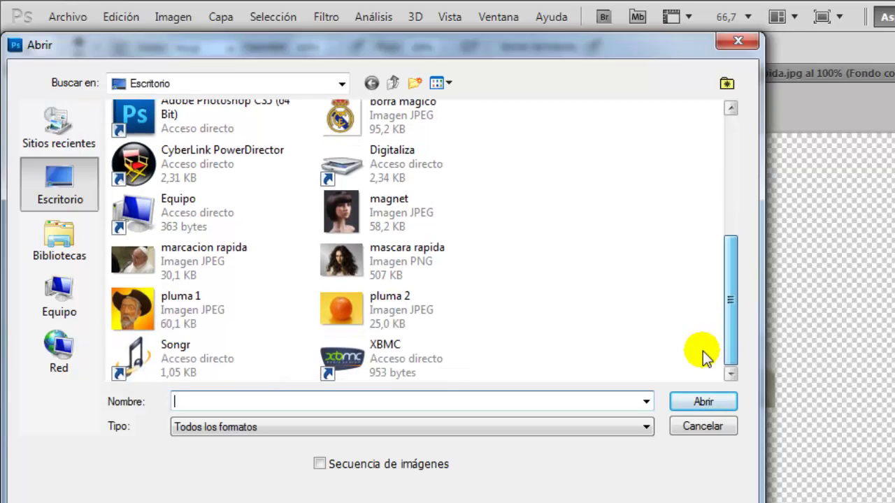
pyautogui.click(132, 321)
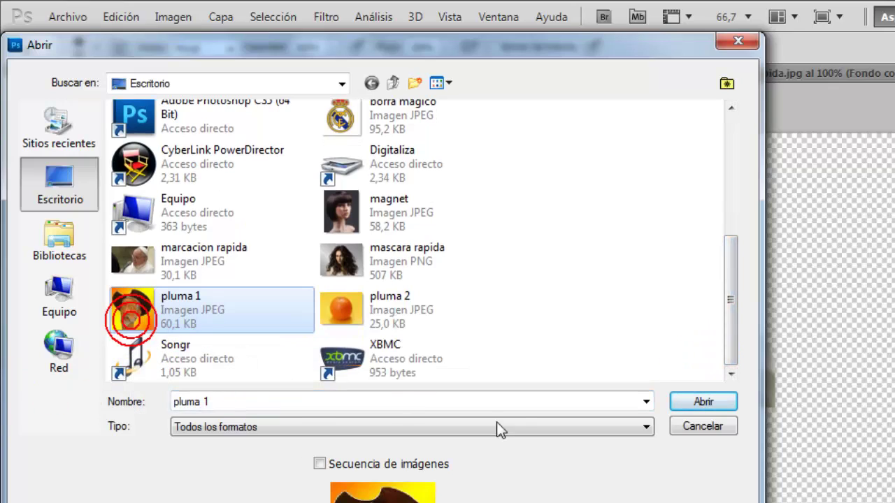
pyautogui.click(703, 402)
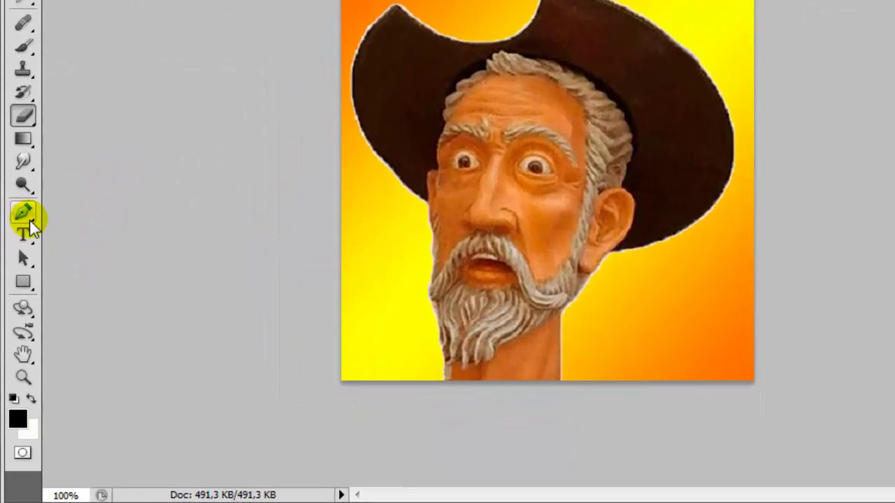
# Start a Pen path at the hat's left tip with anchors down its left edge
pyautogui.click(16, 301)
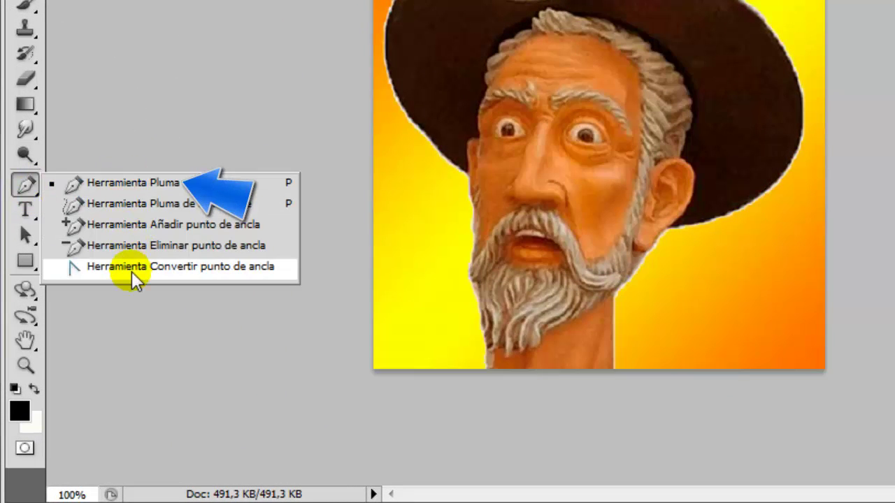
pyautogui.click(140, 184)
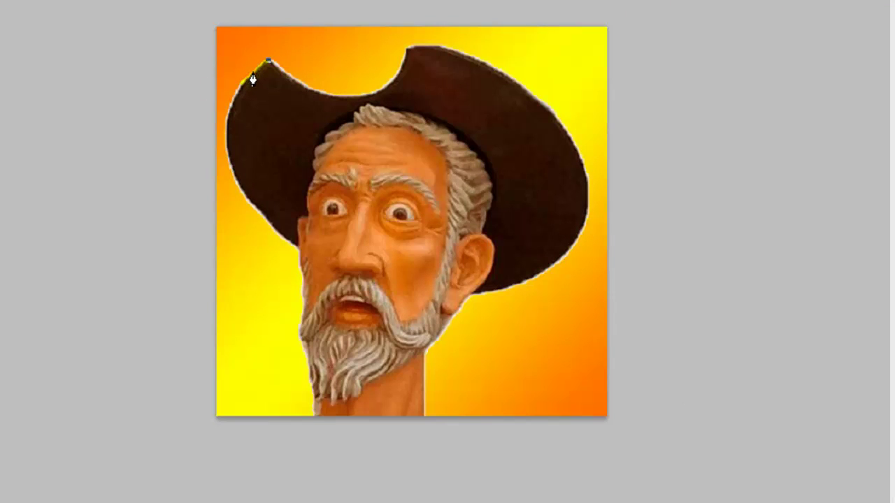
pyautogui.moveTo(234, 105); pyautogui.dragTo(227, 146)
pyautogui.click(236, 173)
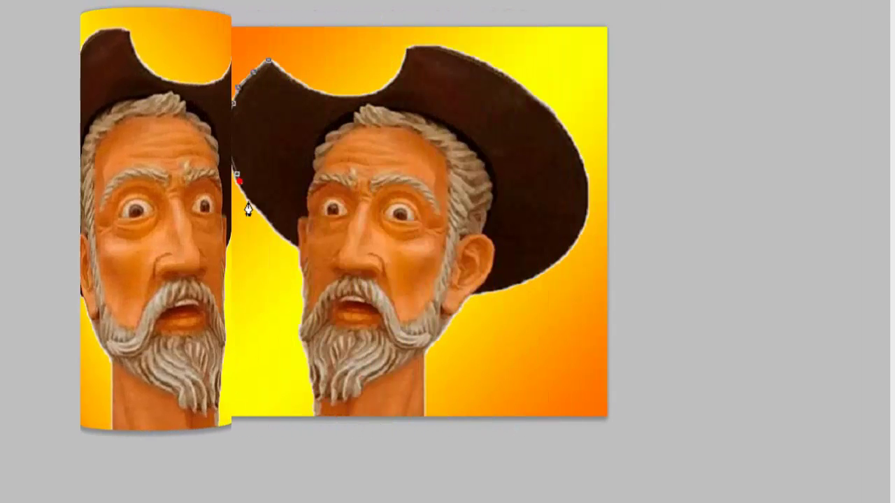
pyautogui.click(248, 201)
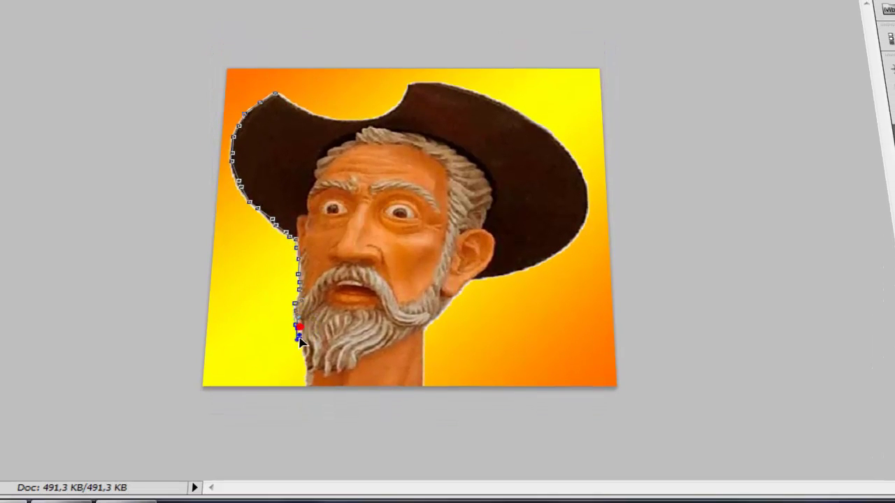
# Add Pen anchors around the beard, neck and hat brim, closing the path at its start
pyautogui.click(300, 389)
pyautogui.moveTo(296, 392); pyautogui.dragTo(423, 412)
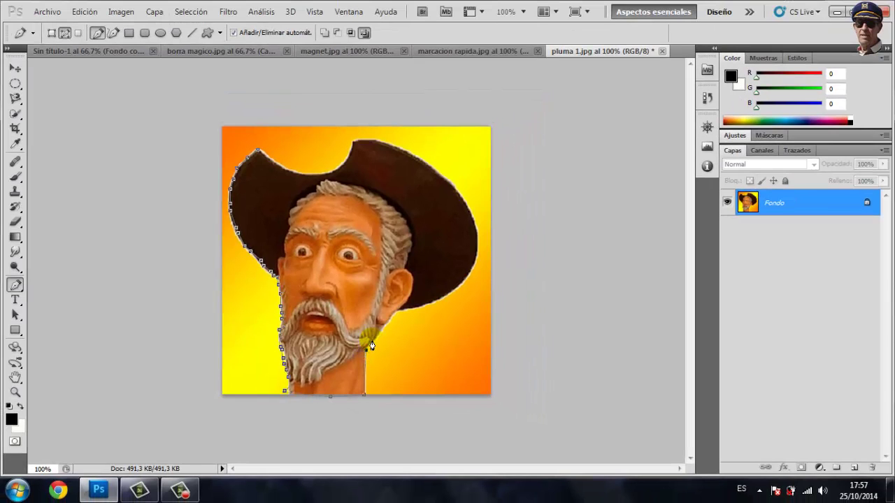
pyautogui.click(380, 330)
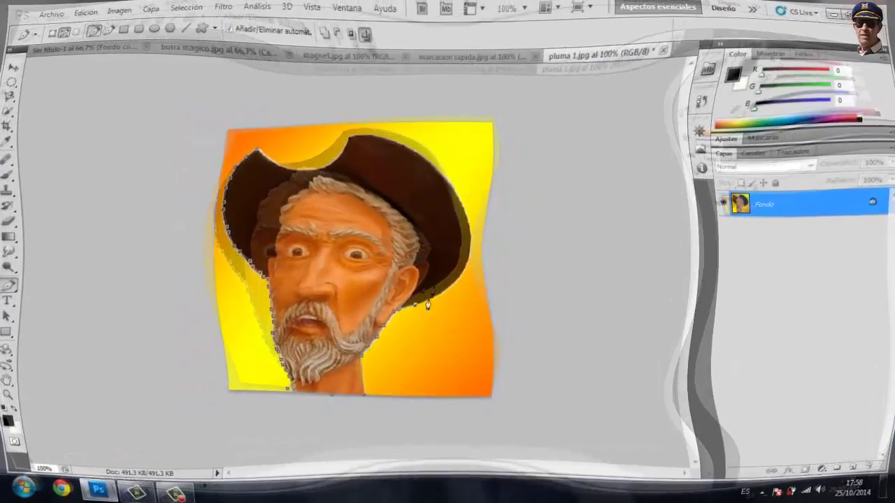
pyautogui.click(431, 304)
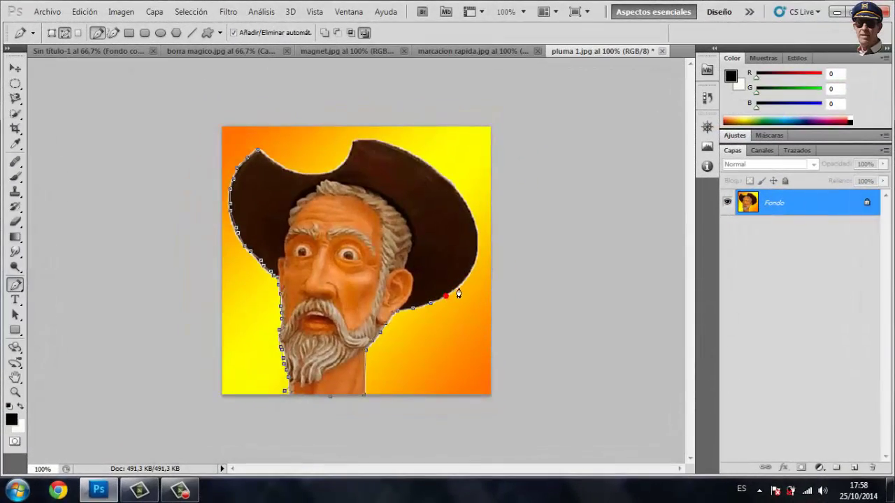
pyautogui.click(461, 287)
pyautogui.click(420, 161)
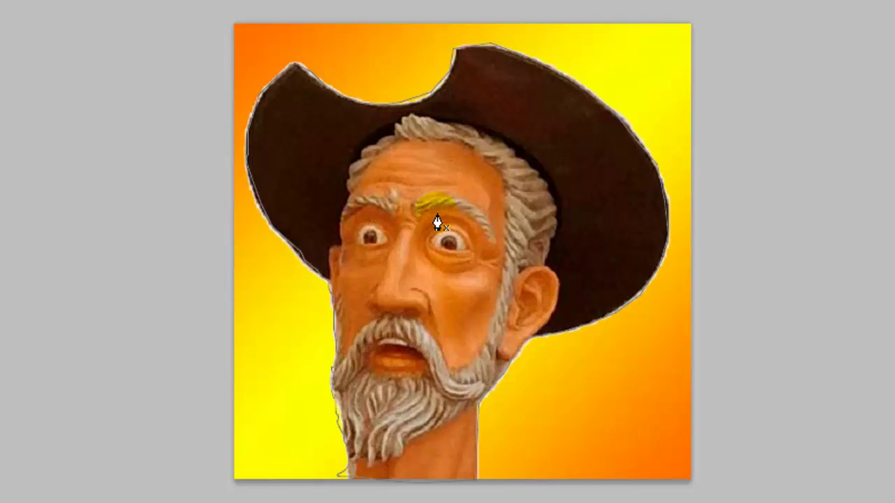
# Convert the closed path into a selection with 0 feather radius
pyautogui.rightClick(427, 219)
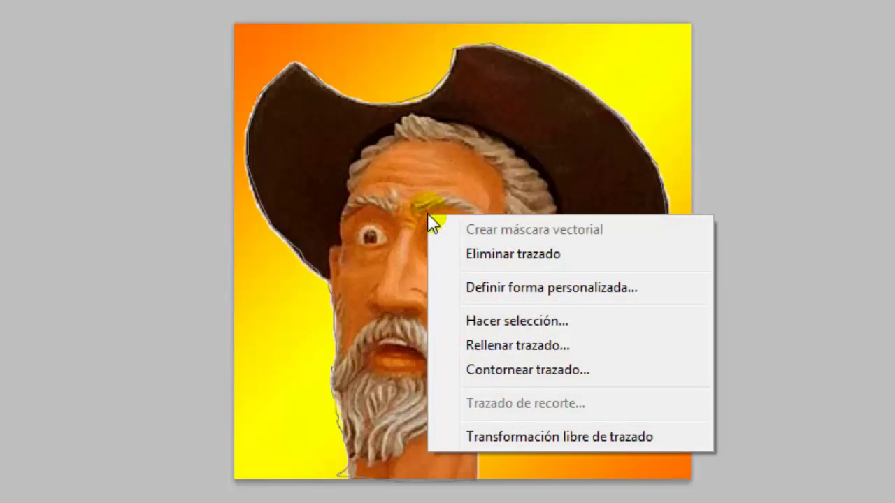
pyautogui.click(515, 323)
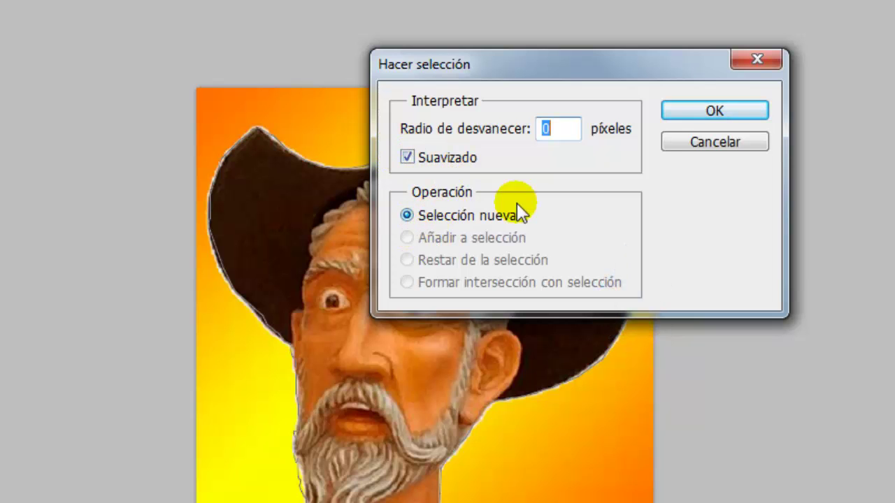
pyautogui.click(713, 116)
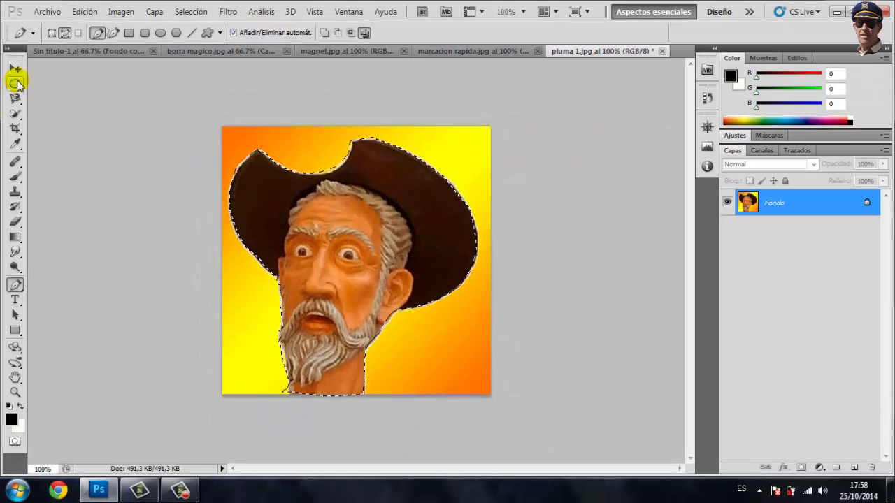
# Drag the selected Don Quixote into Sin título-1 right of the Pope, as Capa 4
pyautogui.click(16, 68)
pyautogui.moveTo(334, 261); pyautogui.dragTo(131, 55)
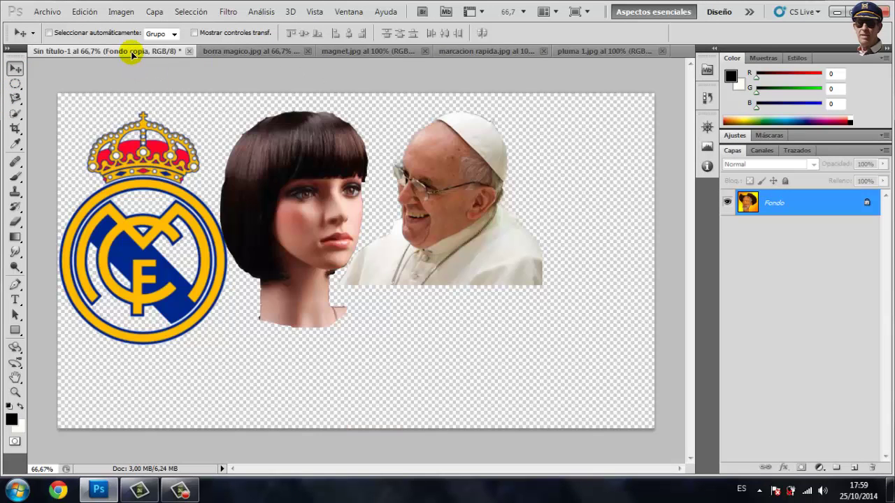
pyautogui.moveTo(131, 54)
pyautogui.mouseDown()
pyautogui.moveTo(547, 230)
pyautogui.moveTo(565, 185)
pyautogui.moveTo(552, 197)
pyautogui.mouseUp()
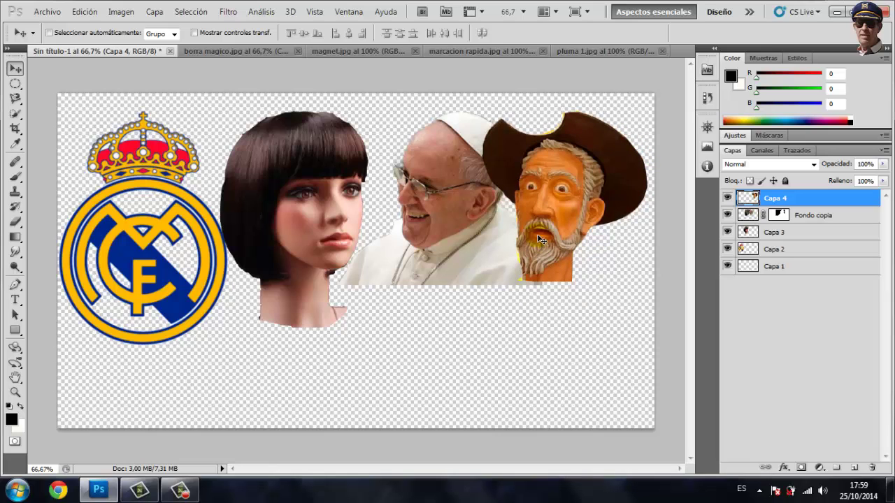
# Nudge the Don Quixote figure slightly so its brim touches the Pope's cap
pyautogui.moveTo(547, 246); pyautogui.dragTo(543, 239)
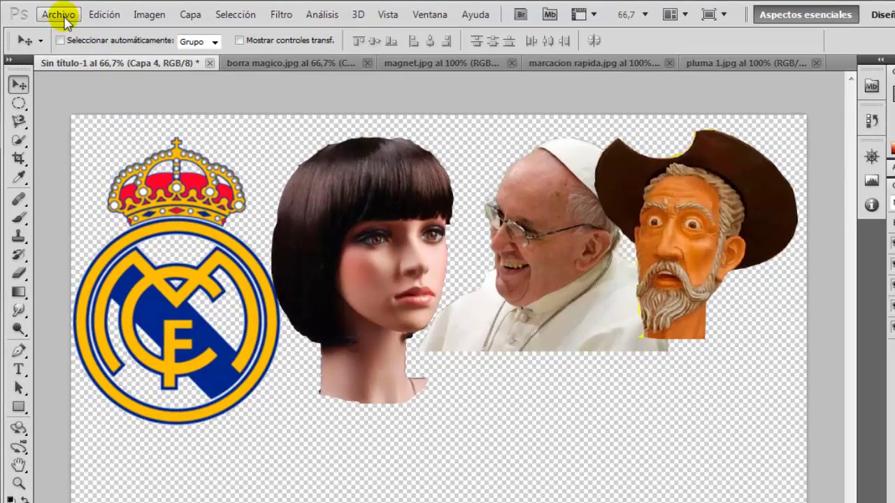
# Open pluma 2.jpg, the orange photo, and zoom in on it
pyautogui.click(64, 17)
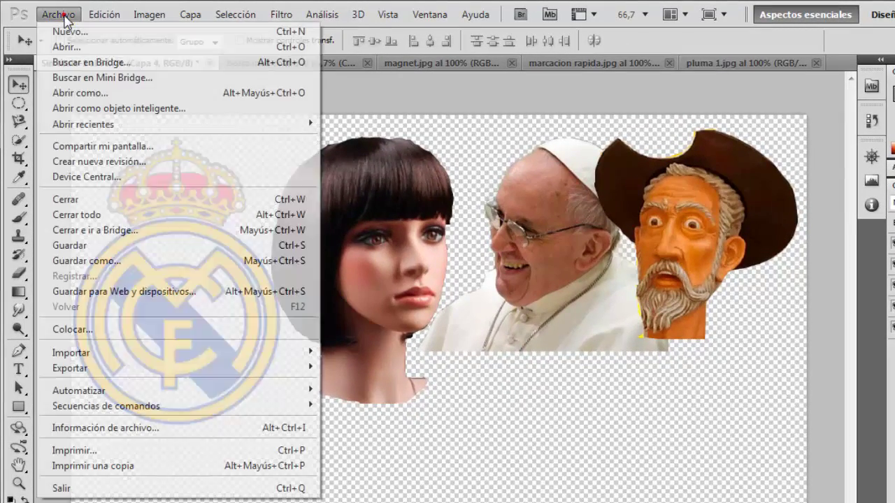
pyautogui.click(65, 47)
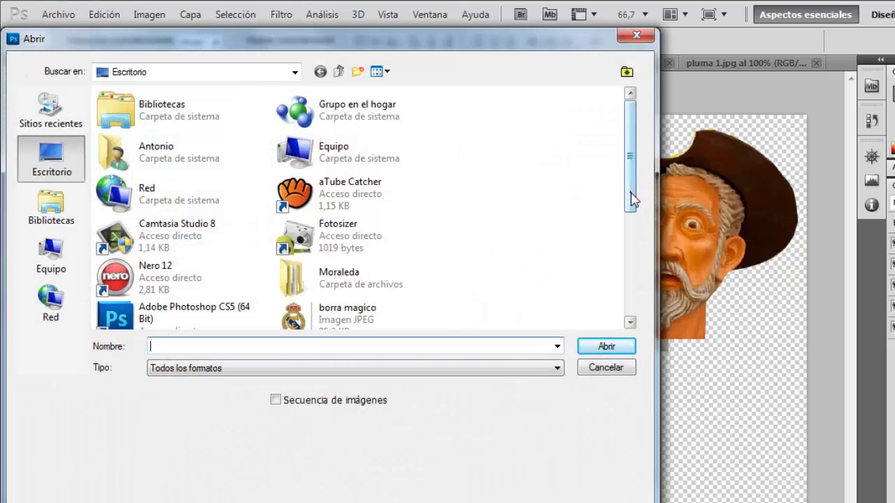
pyautogui.moveTo(634, 197); pyautogui.dragTo(632, 308)
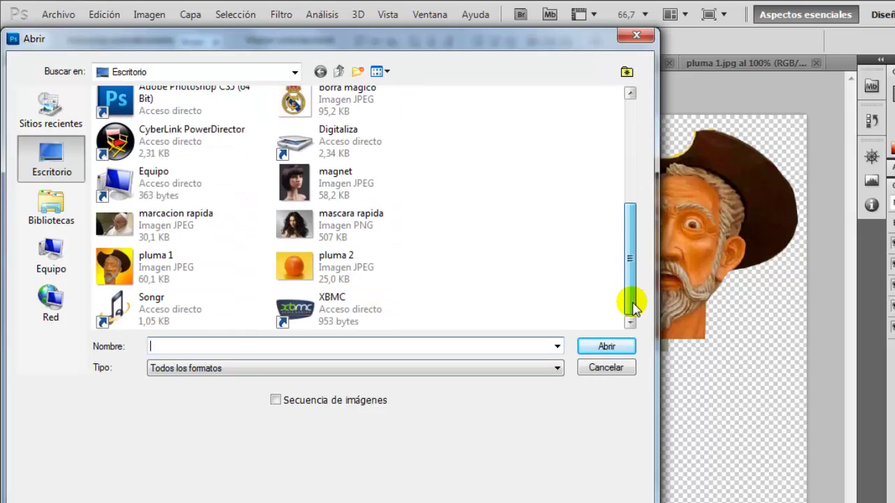
pyautogui.click(294, 276)
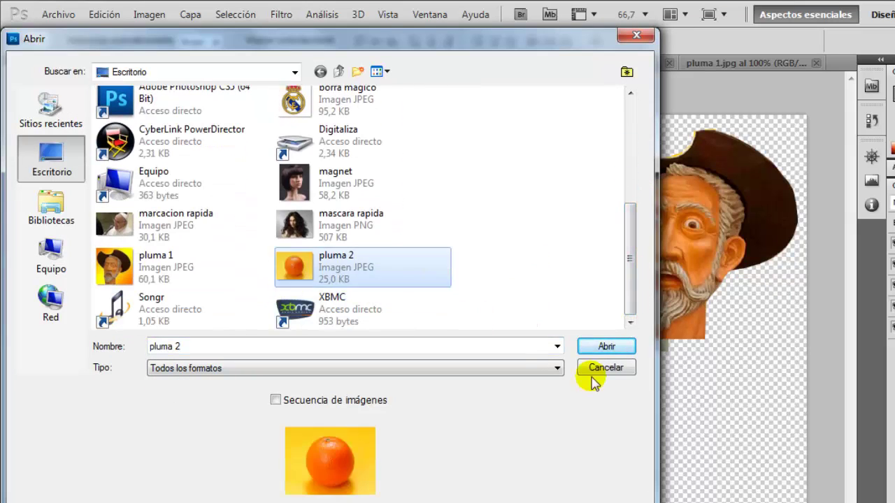
pyautogui.click(601, 348)
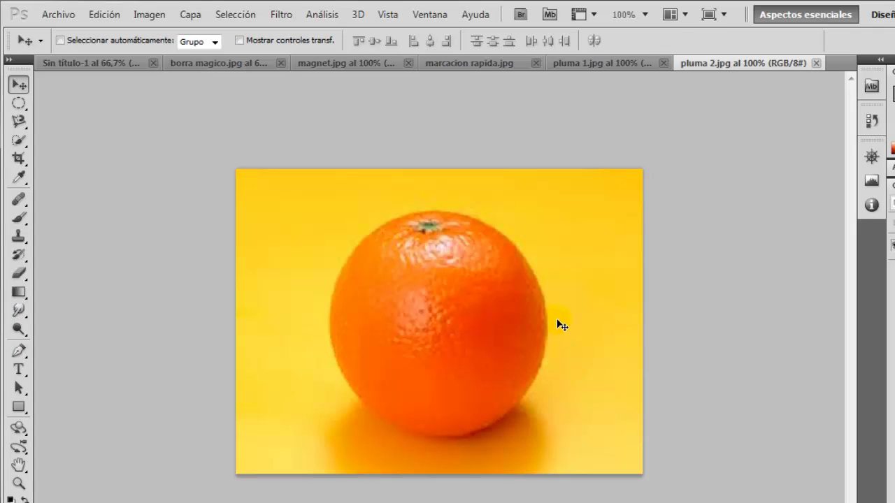
pyautogui.hotkey('ctrl', '+')
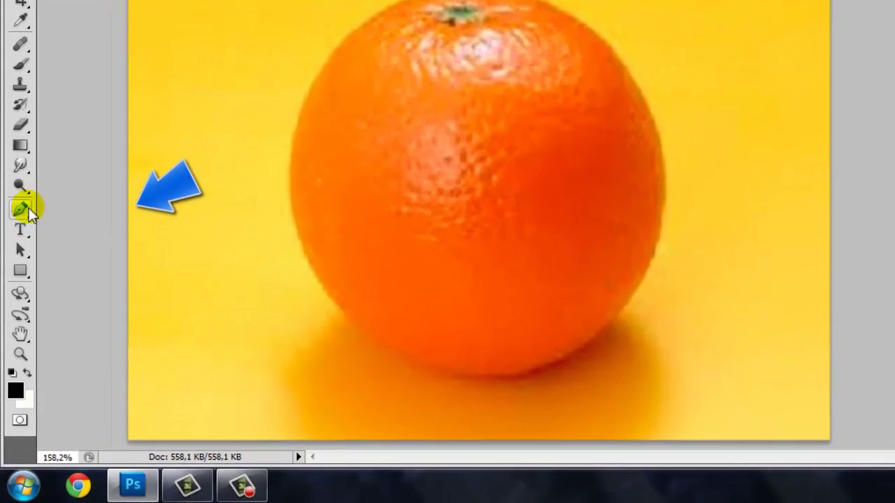
# Trace curved Pen anchors along the orange's left edge, bottom and right side
pyautogui.click(17, 275)
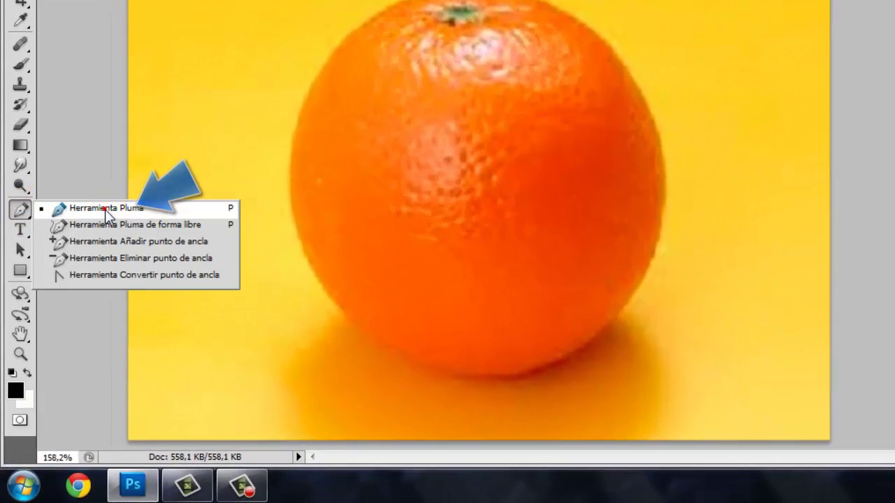
pyautogui.click(112, 206)
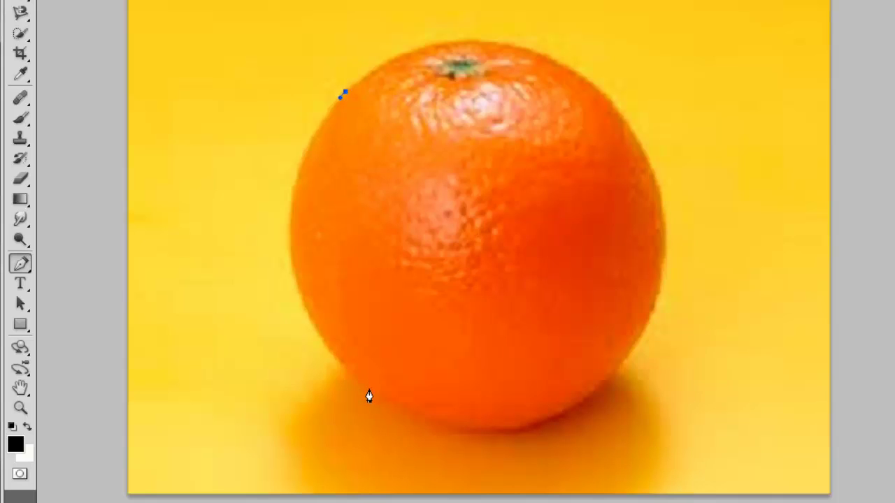
pyautogui.click(369, 391)
pyautogui.moveTo(382, 395)
pyautogui.mouseDown()
pyautogui.moveTo(550, 447)
pyautogui.moveTo(517, 499)
pyautogui.mouseUp()
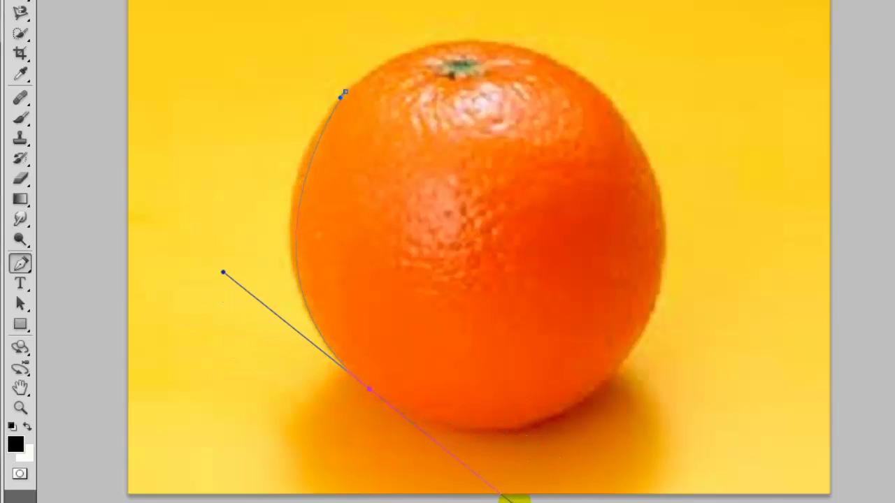
pyautogui.moveTo(517, 499); pyautogui.dragTo(498, 502)
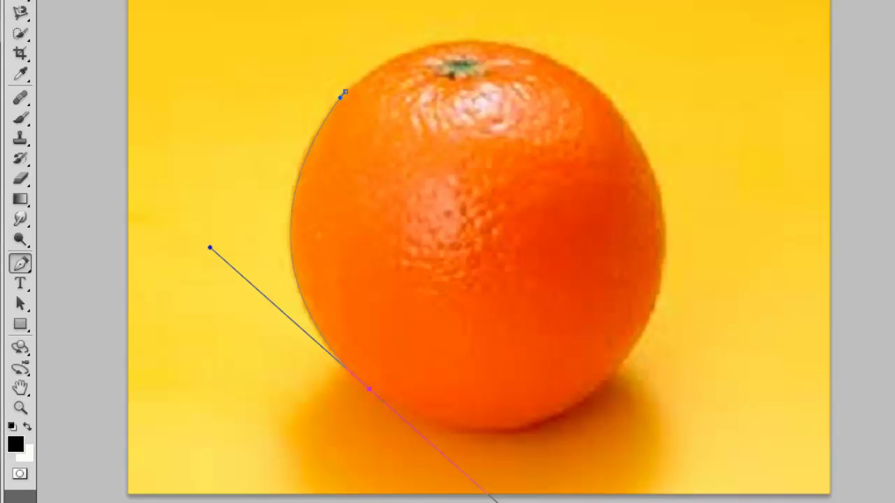
pyautogui.moveTo(497, 502); pyautogui.dragTo(443, 492)
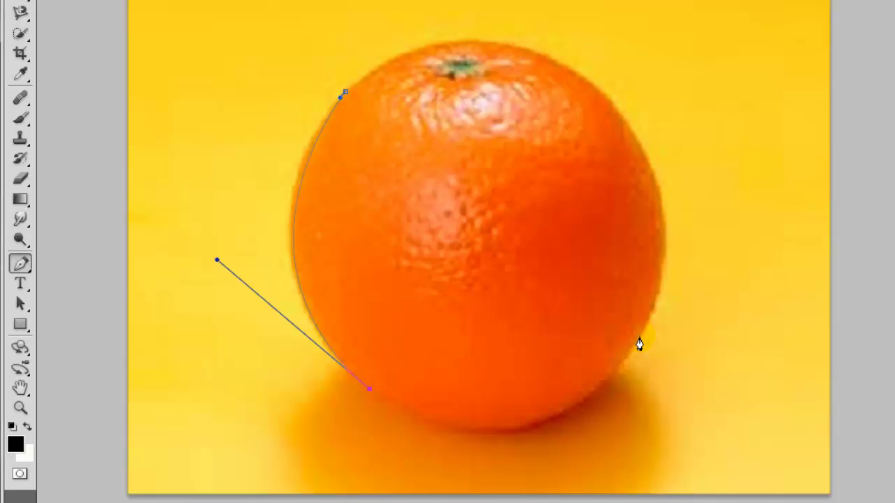
pyautogui.click(639, 342)
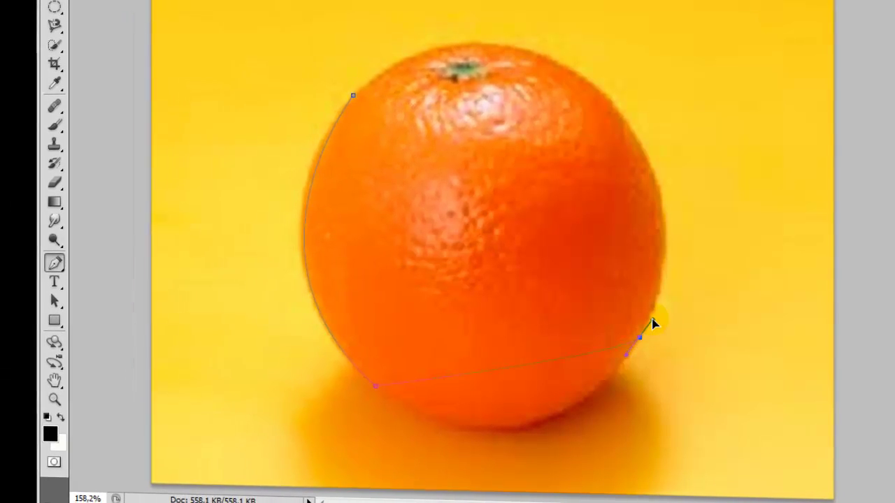
pyautogui.moveTo(639, 342)
pyautogui.mouseDown()
pyautogui.moveTo(664, 138)
pyautogui.moveTo(693, 133)
pyautogui.moveTo(715, 169)
pyautogui.moveTo(727, 149)
pyautogui.moveTo(717, 156)
pyautogui.moveTo(713, 140)
pyautogui.moveTo(689, 176)
pyautogui.moveTo(691, 195)
pyautogui.moveTo(704, 144)
pyautogui.moveTo(720, 169)
pyautogui.mouseUp()
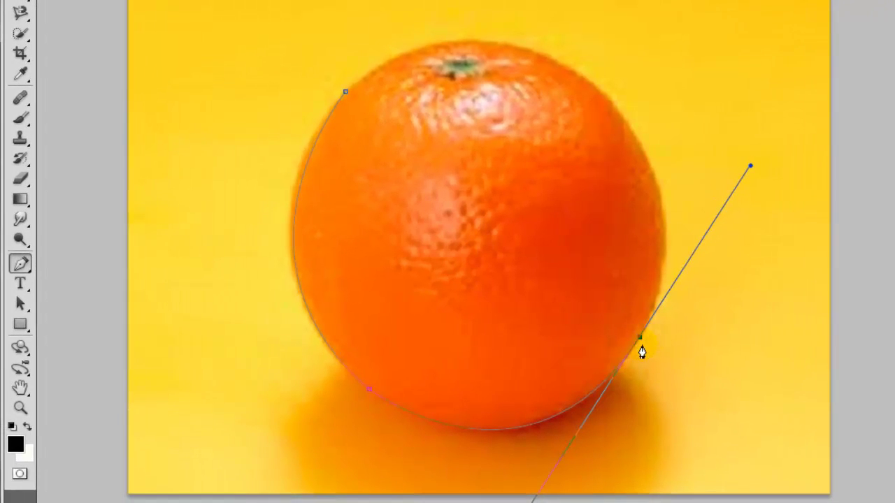
# Extend the orange's pen path up its right edge and over the top, closing it at the start
pyautogui.keyDown('alt'); pyautogui.click(640, 339); pyautogui.keyUp('alt')
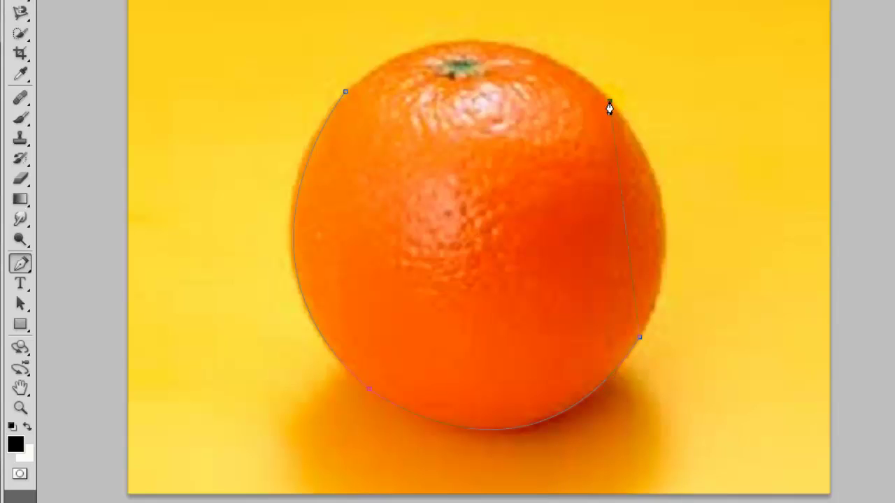
pyautogui.moveTo(577, 110)
pyautogui.mouseDown()
pyautogui.moveTo(529, 116)
pyautogui.moveTo(496, 26)
pyautogui.moveTo(531, 40)
pyautogui.mouseUp()
pyautogui.moveTo(531, 36)
pyautogui.mouseDown()
pyautogui.moveTo(591, 11)
pyautogui.moveTo(507, 116)
pyautogui.moveTo(468, 58)
pyautogui.moveTo(448, 54)
pyautogui.moveTo(449, 18)
pyautogui.moveTo(521, 0)
pyautogui.mouseUp()
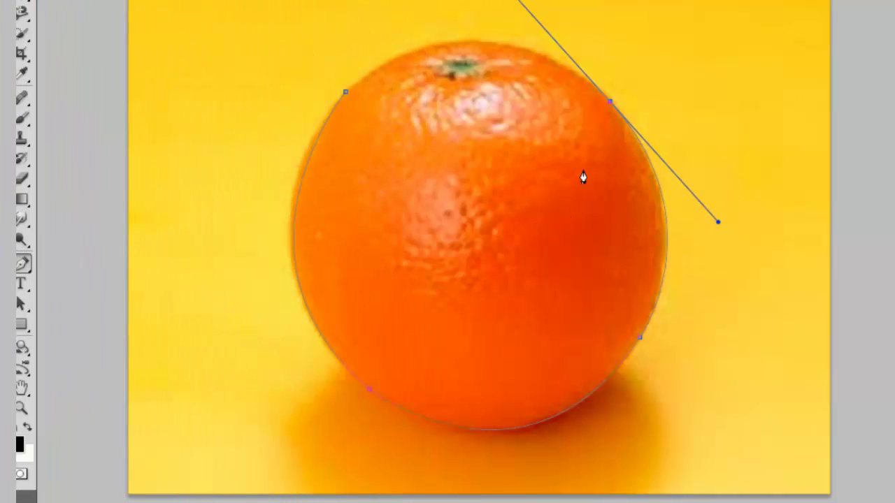
pyautogui.keyDown('alt'); pyautogui.click(609, 103); pyautogui.keyUp('alt')
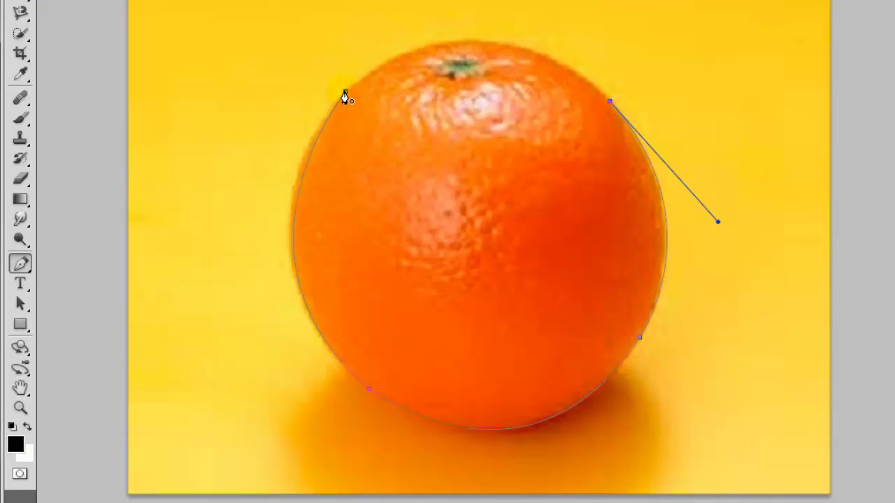
pyautogui.moveTo(345, 92)
pyautogui.mouseDown()
pyautogui.moveTo(333, 120)
pyautogui.moveTo(363, 222)
pyautogui.moveTo(222, 217)
pyautogui.mouseUp()
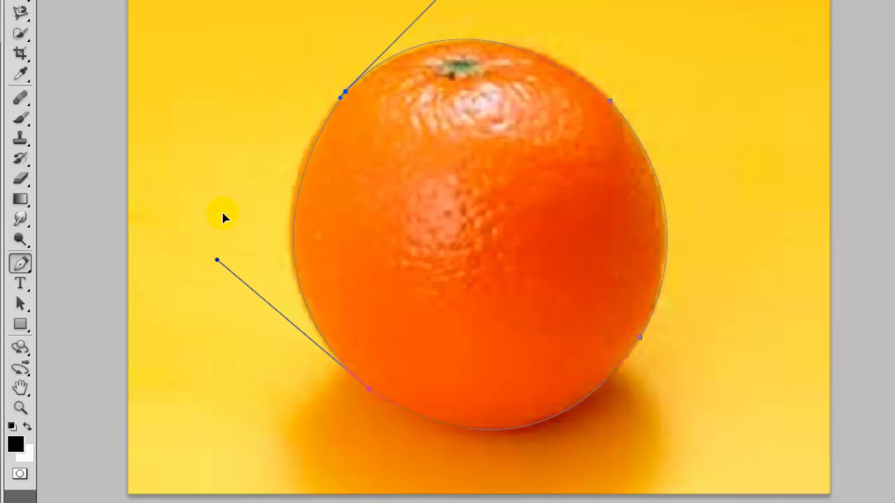
pyautogui.moveTo(222, 218); pyautogui.dragTo(220, 211)
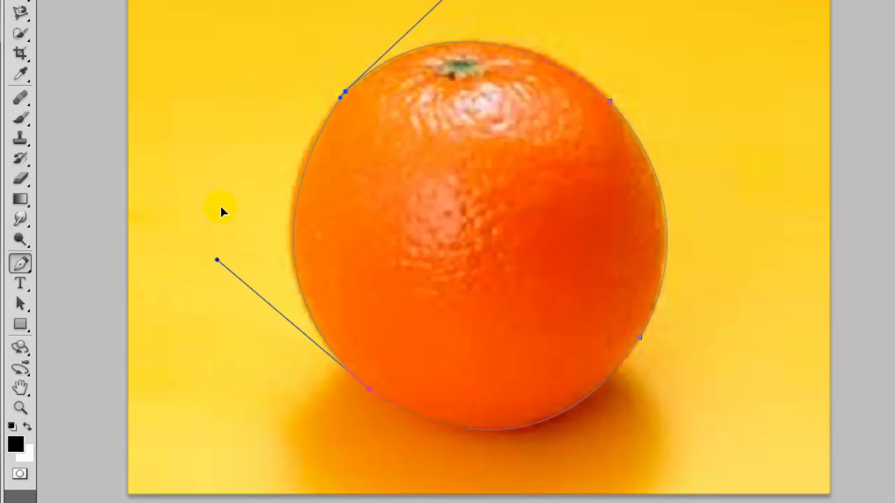
pyautogui.press('Return')
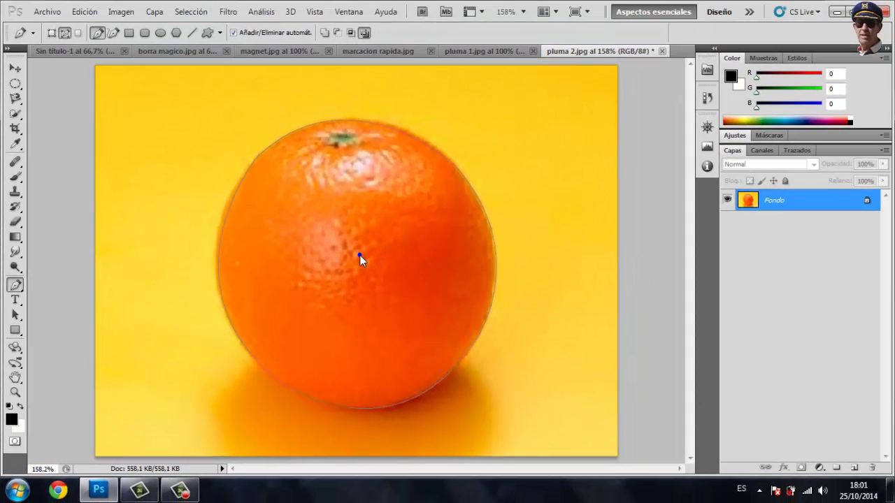
# Convert the orange's path into a selection with 0 px feather
pyautogui.rightClick(359, 259)
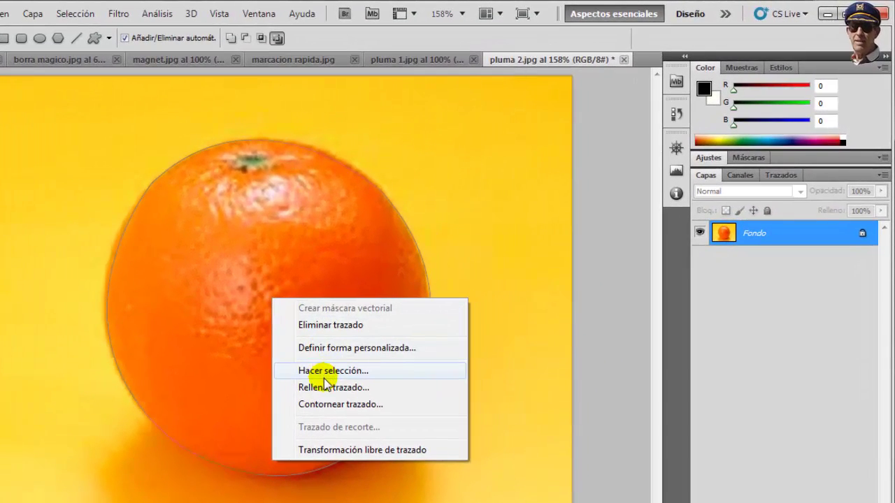
pyautogui.click(325, 377)
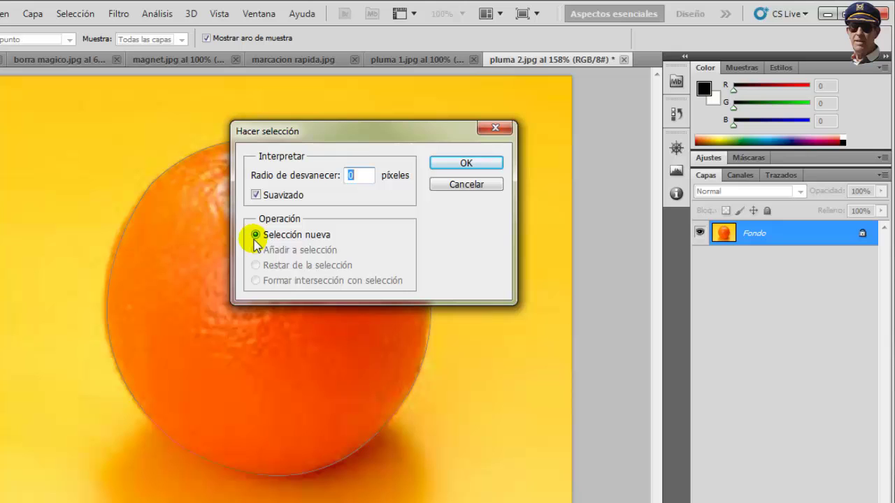
pyautogui.click(459, 163)
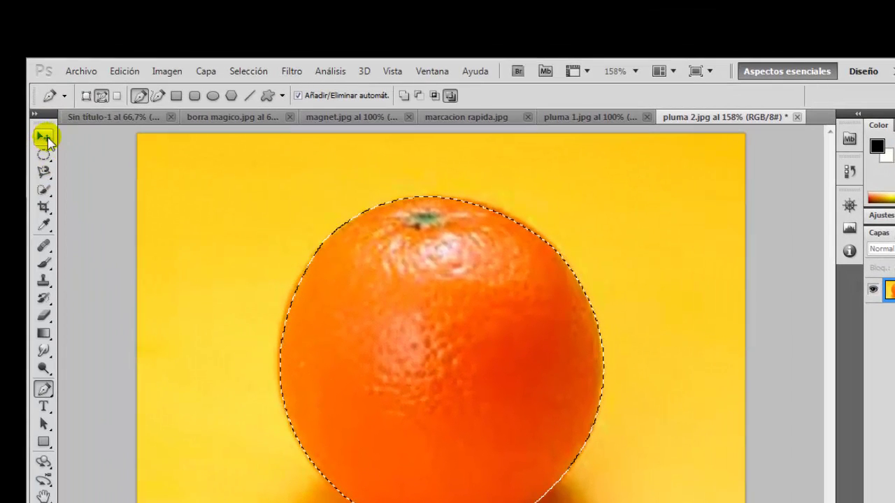
# Drag the selected orange into Sin título-1 as Capa 5, below the Real Madrid crest
pyautogui.click(44, 137)
pyautogui.moveTo(487, 384)
pyautogui.mouseDown()
pyautogui.moveTo(302, 269)
pyautogui.moveTo(158, 117)
pyautogui.mouseUp()
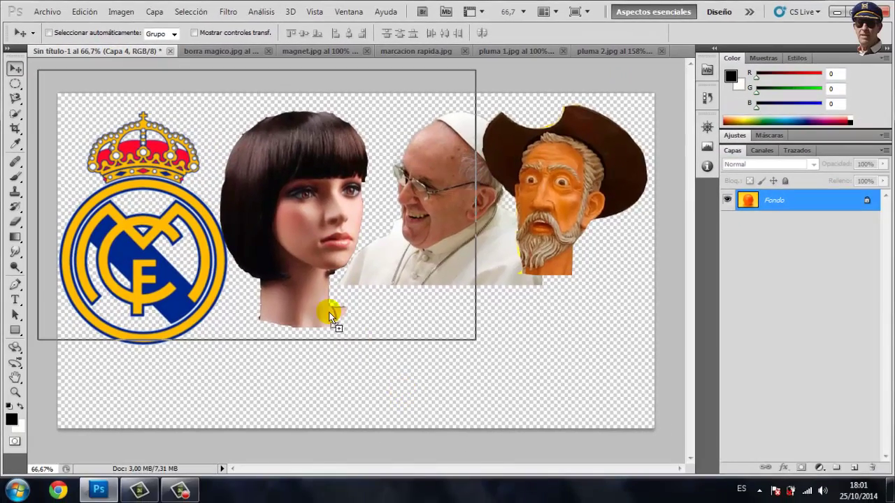
pyautogui.moveTo(158, 116)
pyautogui.mouseDown()
pyautogui.moveTo(163, 319)
pyautogui.moveTo(211, 329)
pyautogui.moveTo(242, 385)
pyautogui.moveTo(221, 381)
pyautogui.mouseUp()
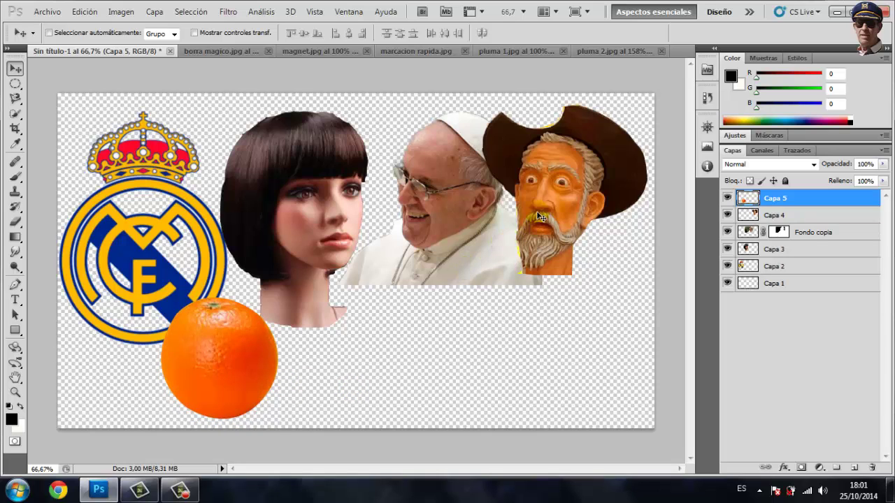
pyautogui.click(347, 325)
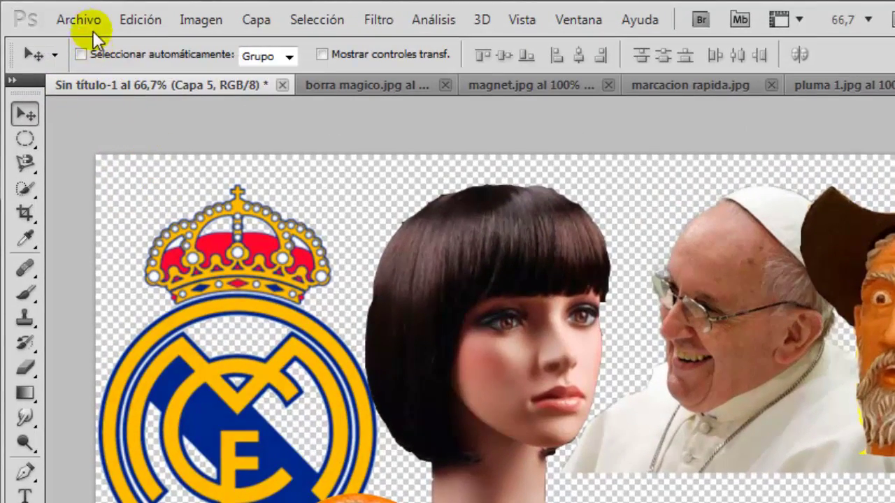
# Open mascara rapida.png and fit the whole image on screen with Ctrl+0
pyautogui.click(92, 25)
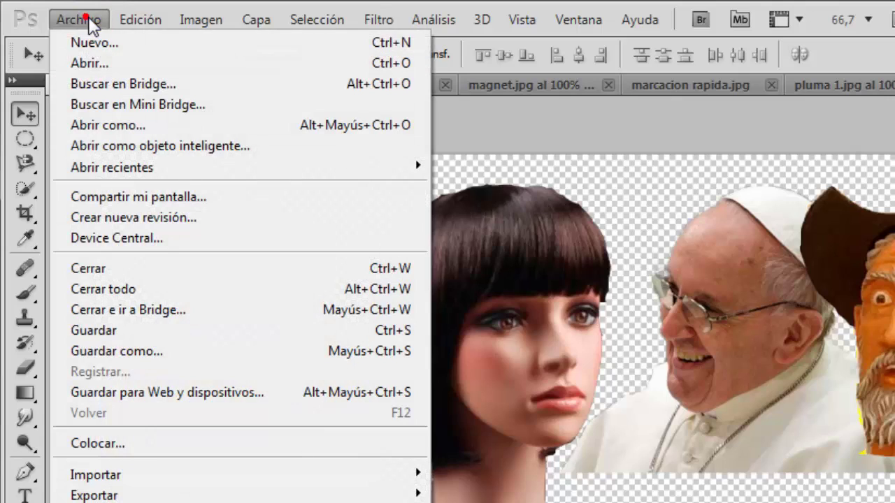
pyautogui.click(89, 67)
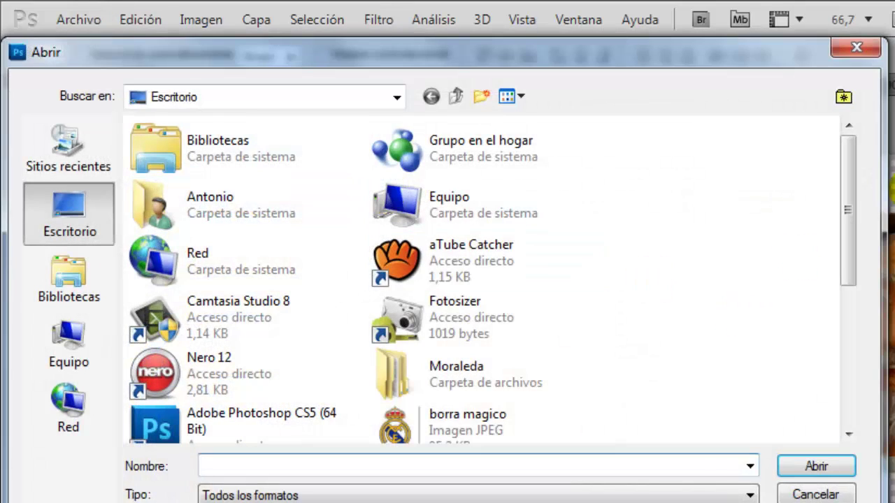
pyautogui.moveTo(848, 266); pyautogui.dragTo(847, 362)
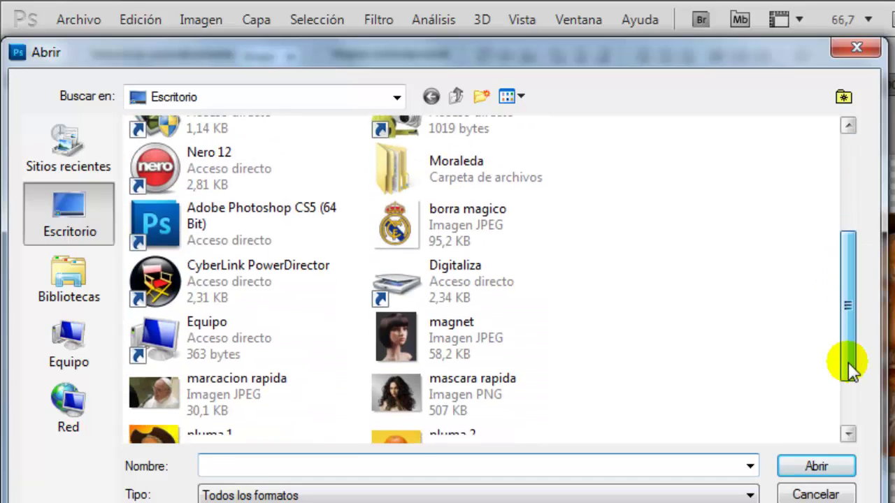
pyautogui.click(386, 399)
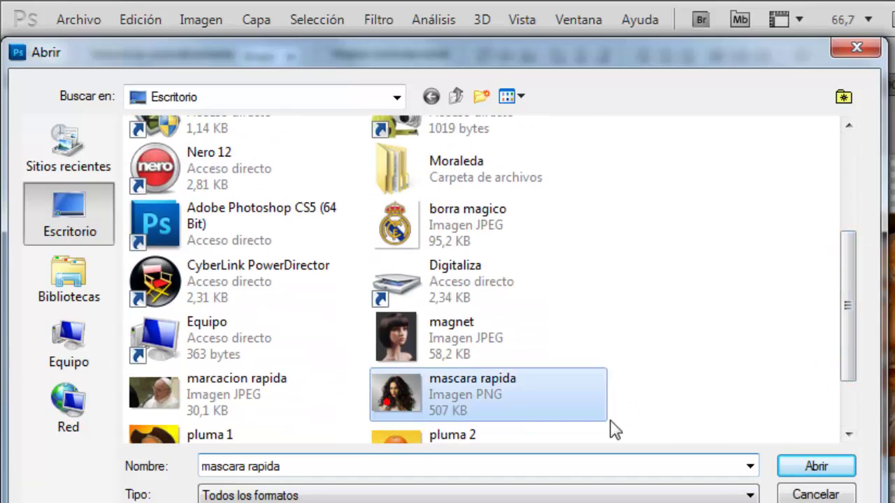
pyautogui.click(813, 475)
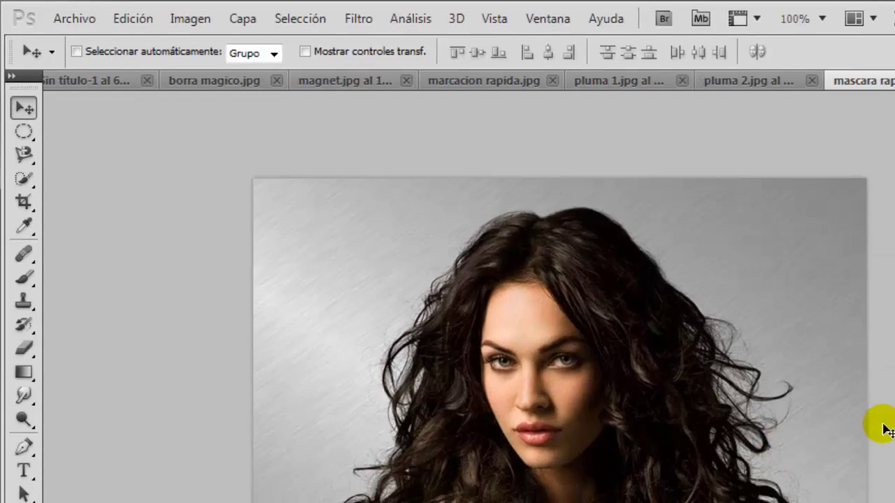
pyautogui.hotkey('ctrl', '0')
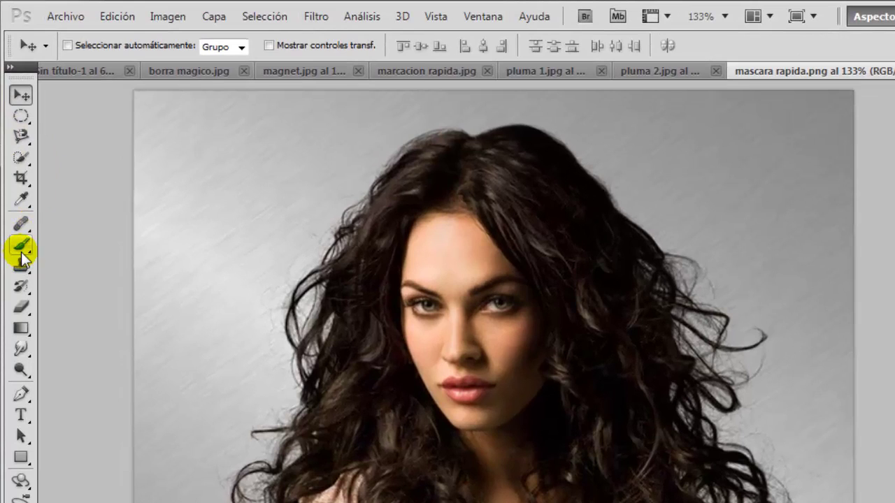
# Pick a black brush and put mascara rapida.png into Quick Mask mode
pyautogui.moveTo(21, 252); pyautogui.dragTo(100, 241)
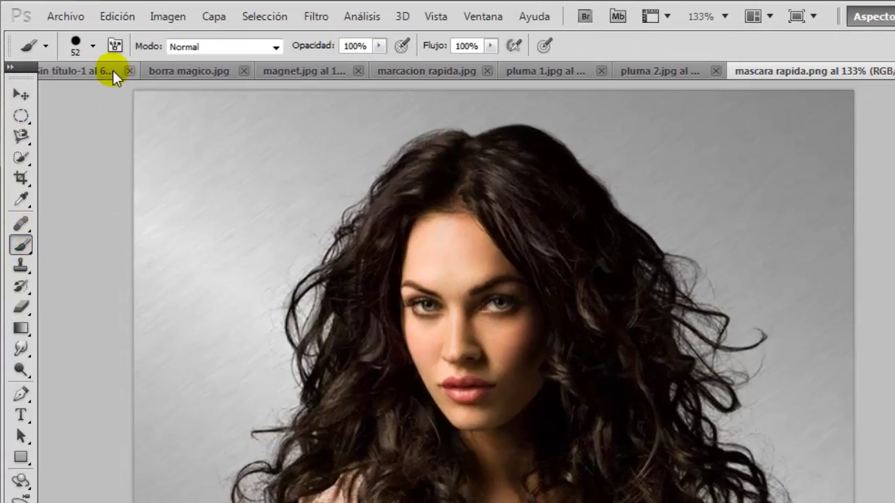
pyautogui.click(93, 46)
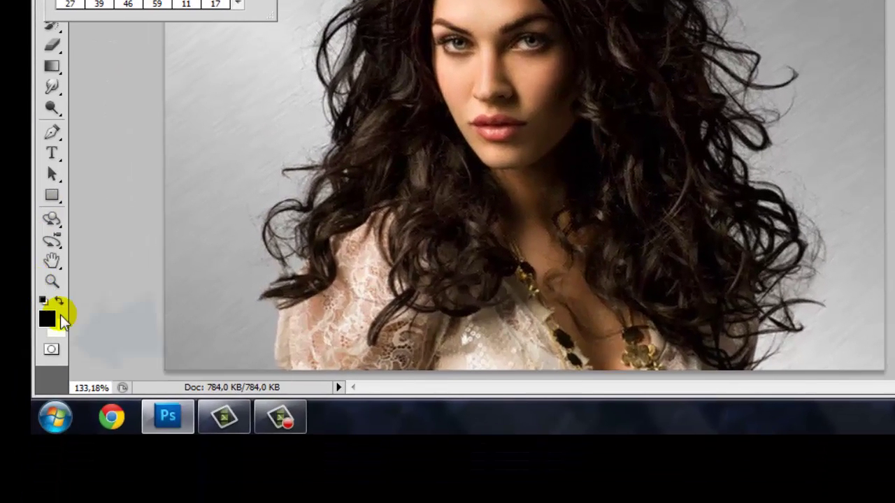
pyautogui.click(54, 348)
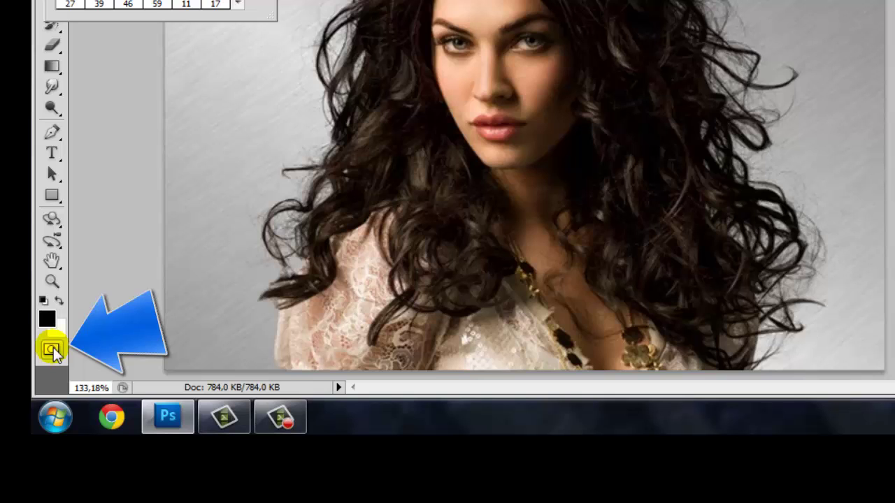
pyautogui.click(53, 349)
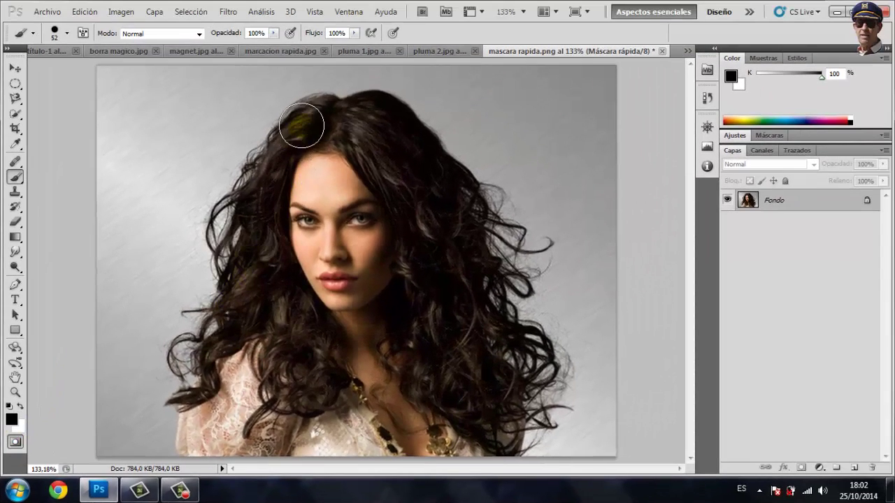
# Paint quick mask over the top and left side of the woman's curly hair
pyautogui.moveTo(307, 99); pyautogui.dragTo(258, 160)
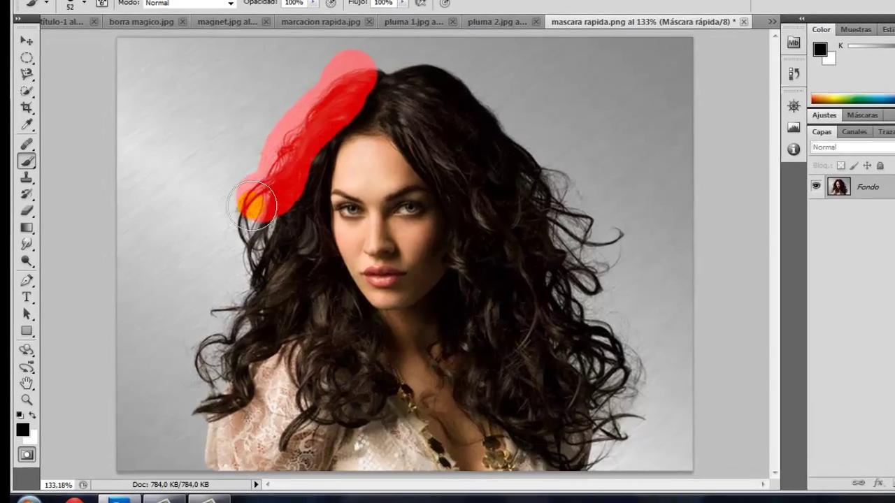
pyautogui.moveTo(258, 160); pyautogui.dragTo(217, 234)
pyautogui.moveTo(300, 213)
pyautogui.mouseDown()
pyautogui.moveTo(272, 316)
pyautogui.moveTo(284, 340)
pyautogui.moveTo(276, 408)
pyautogui.moveTo(263, 426)
pyautogui.moveTo(270, 489)
pyautogui.mouseUp()
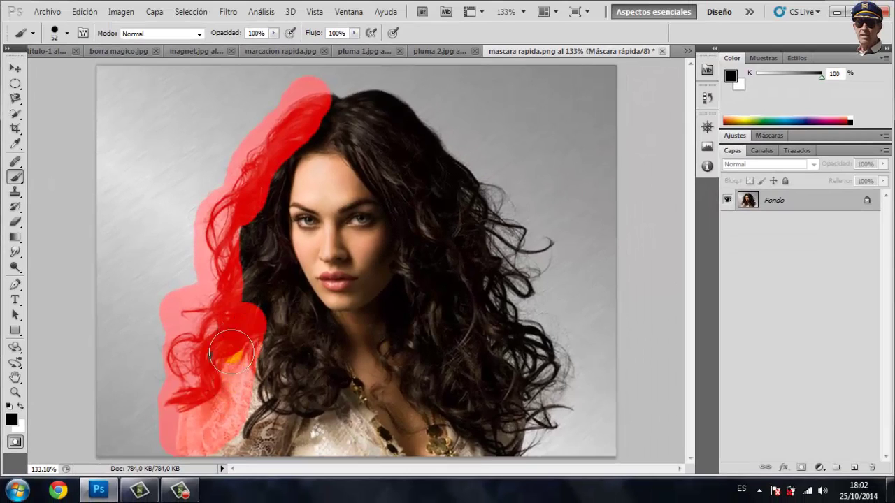
pyautogui.moveTo(230, 341); pyautogui.dragTo(271, 193)
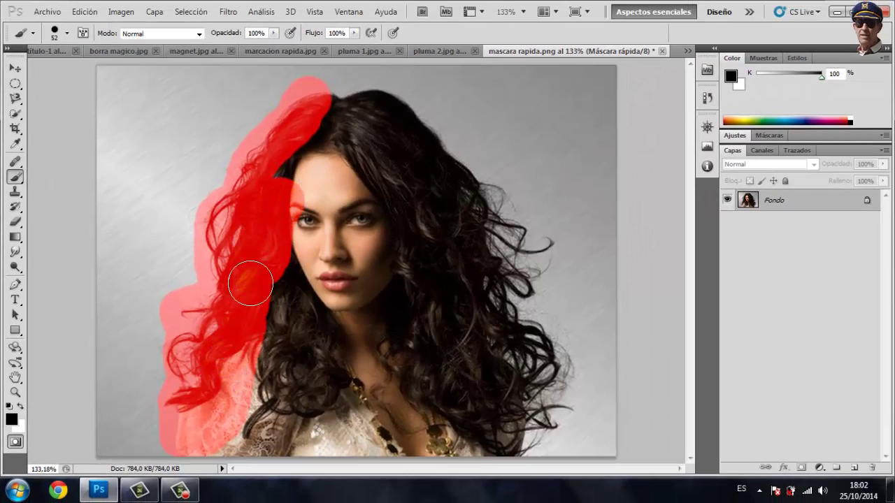
pyautogui.moveTo(259, 417)
pyautogui.mouseDown()
pyautogui.moveTo(269, 398)
pyautogui.moveTo(273, 189)
pyautogui.moveTo(303, 120)
pyautogui.moveTo(334, 100)
pyautogui.moveTo(355, 95)
pyautogui.moveTo(390, 114)
pyautogui.moveTo(471, 179)
pyautogui.moveTo(518, 243)
pyautogui.moveTo(527, 276)
pyautogui.moveTo(489, 260)
pyautogui.moveTo(499, 291)
pyautogui.moveTo(516, 320)
pyautogui.moveTo(552, 350)
pyautogui.mouseUp()
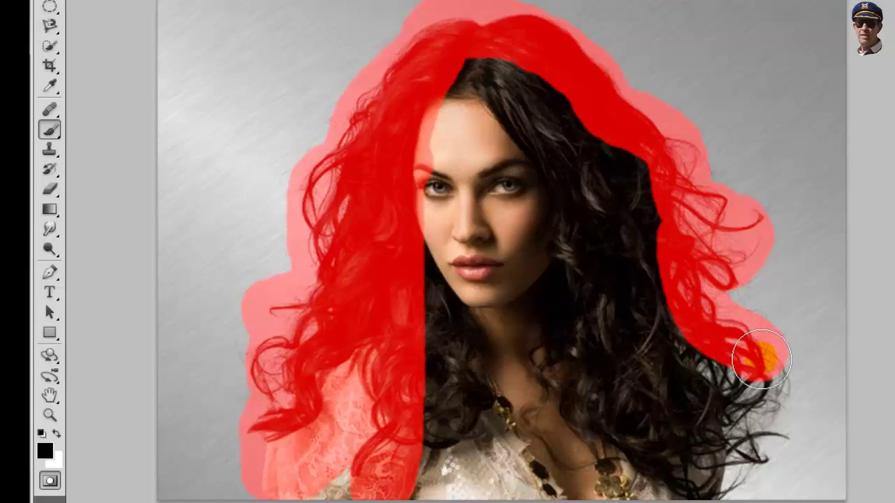
# Paint quick mask over the right-side hair, face and middle strands until she's fully covered
pyautogui.moveTo(761, 359)
pyautogui.mouseDown()
pyautogui.moveTo(761, 373)
pyautogui.moveTo(716, 386)
pyautogui.mouseUp()
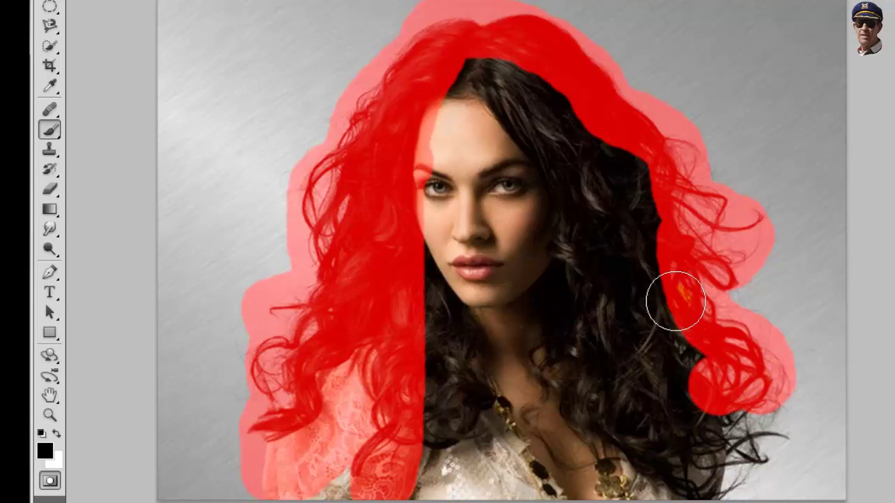
pyautogui.moveTo(675, 300)
pyautogui.mouseDown()
pyautogui.moveTo(657, 292)
pyautogui.moveTo(689, 366)
pyautogui.moveTo(719, 403)
pyautogui.mouseUp()
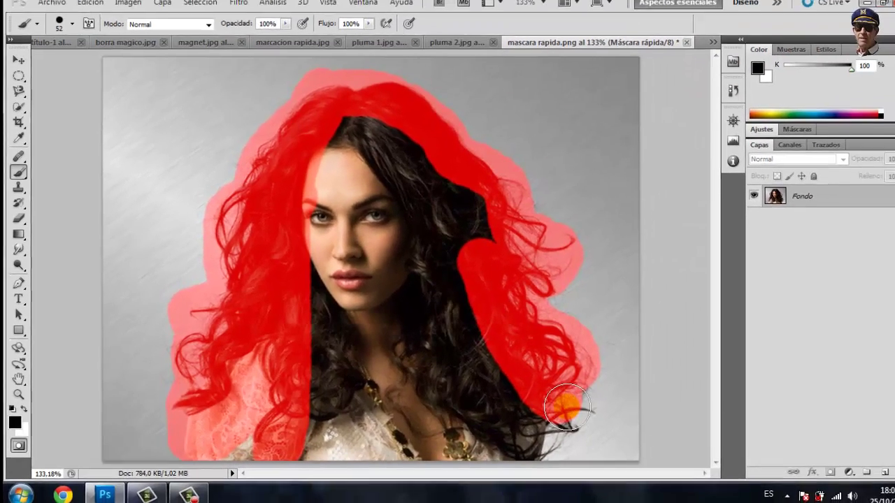
pyautogui.moveTo(640, 395)
pyautogui.mouseDown()
pyautogui.moveTo(519, 404)
pyautogui.moveTo(499, 437)
pyautogui.moveTo(479, 405)
pyautogui.moveTo(480, 420)
pyautogui.moveTo(455, 230)
pyautogui.moveTo(378, 147)
pyautogui.moveTo(342, 136)
pyautogui.mouseUp()
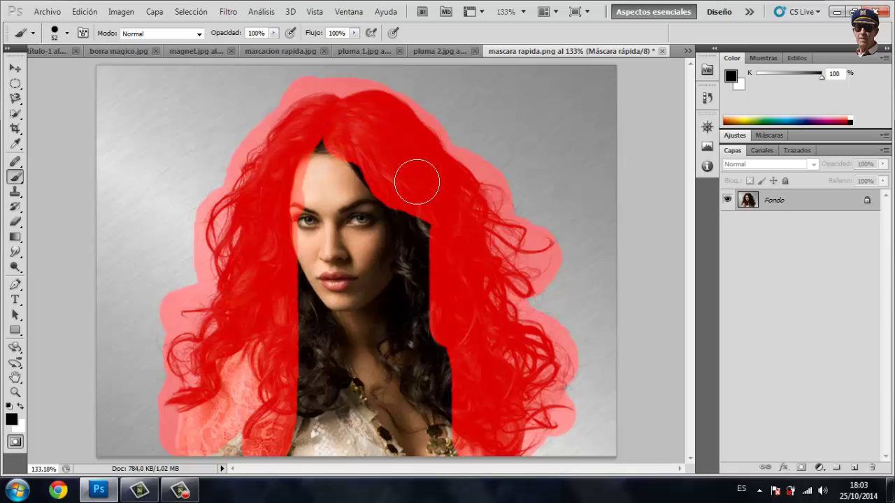
pyautogui.moveTo(417, 182)
pyautogui.mouseDown()
pyautogui.moveTo(329, 135)
pyautogui.moveTo(309, 200)
pyautogui.moveTo(299, 180)
pyautogui.moveTo(357, 340)
pyautogui.moveTo(308, 440)
pyautogui.mouseUp()
pyautogui.moveTo(307, 440); pyautogui.dragTo(304, 264)
pyautogui.moveTo(366, 273)
pyautogui.mouseDown()
pyautogui.moveTo(346, 417)
pyautogui.moveTo(394, 455)
pyautogui.moveTo(355, 195)
pyautogui.mouseUp()
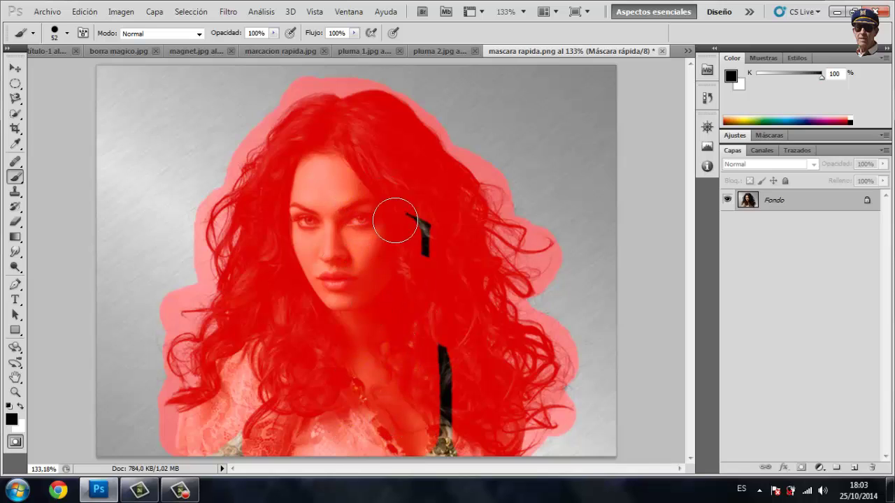
pyautogui.moveTo(432, 283); pyautogui.dragTo(444, 447)
pyautogui.moveTo(444, 448); pyautogui.dragTo(454, 345)
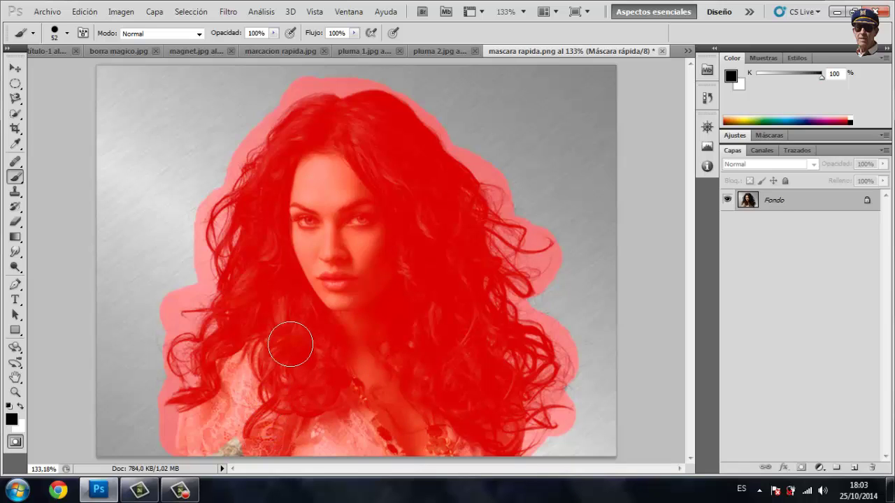
pyautogui.click(17, 442)
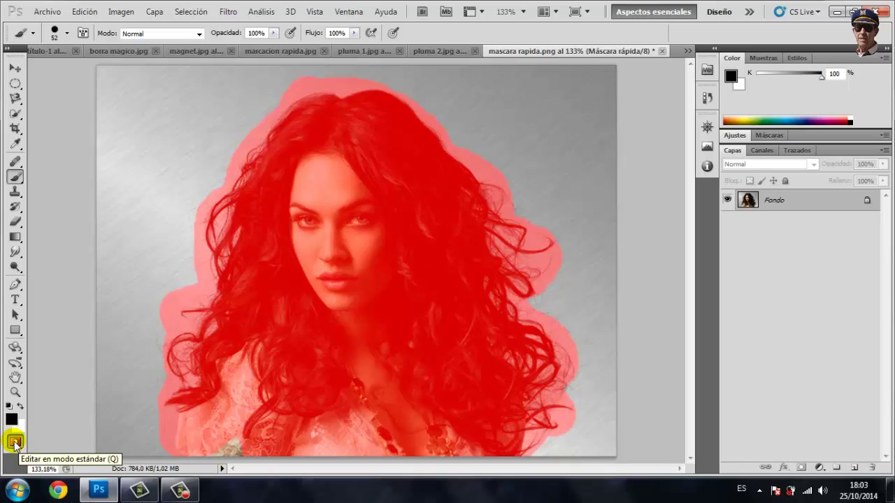
# Exit Quick Mask and invert the selection so it encloses the woman instead of the background
pyautogui.click(15, 442)
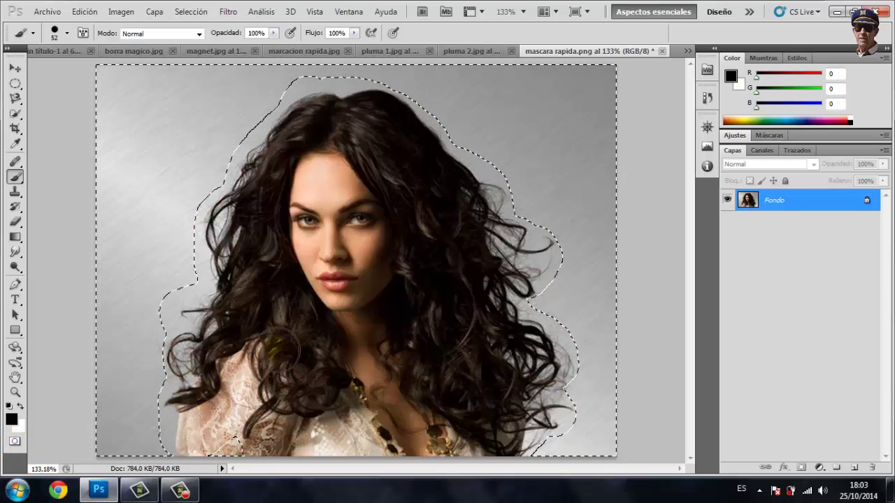
pyautogui.click(326, 196)
pyautogui.click(326, 196)
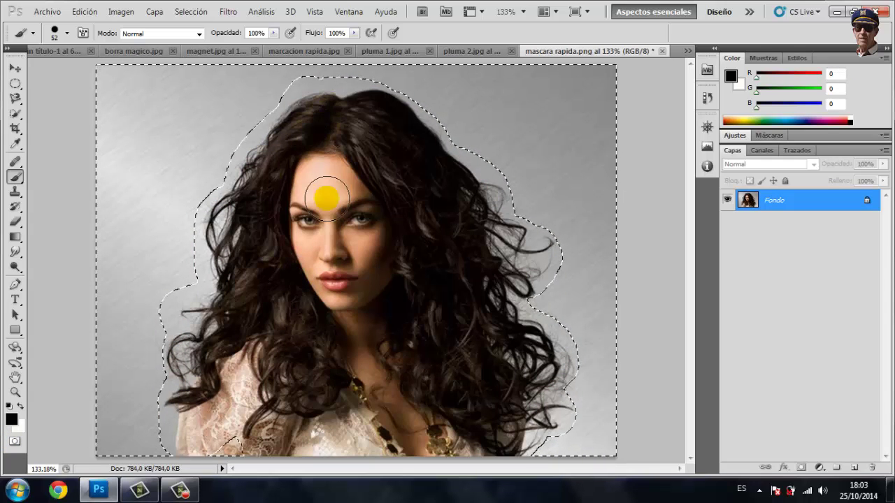
pyautogui.click(246, 137)
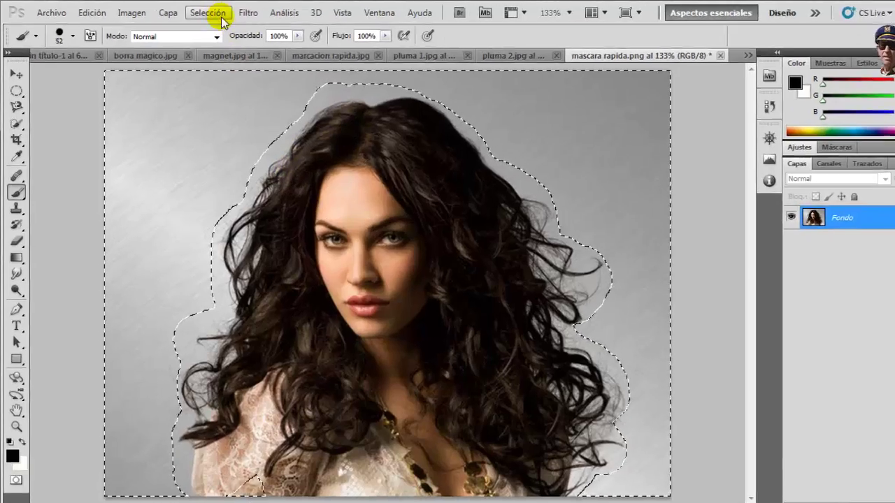
pyautogui.click(222, 19)
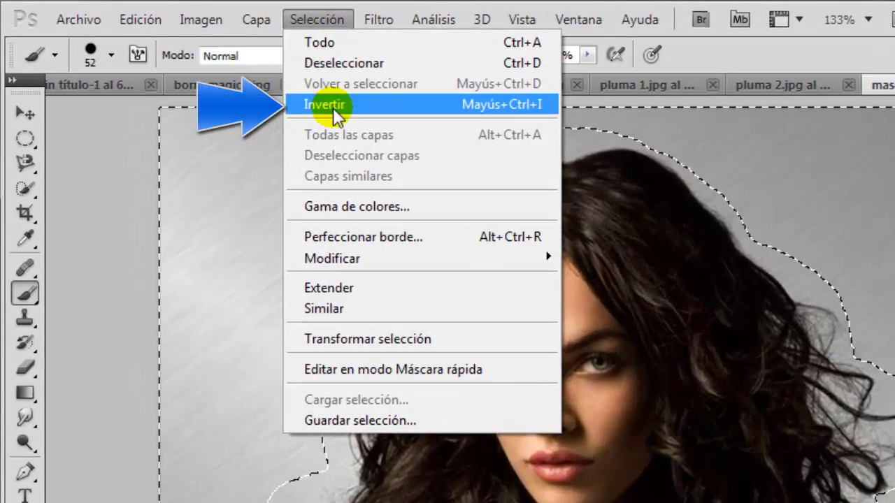
pyautogui.click(332, 104)
pyautogui.moveTo(333, 108); pyautogui.dragTo(284, 124)
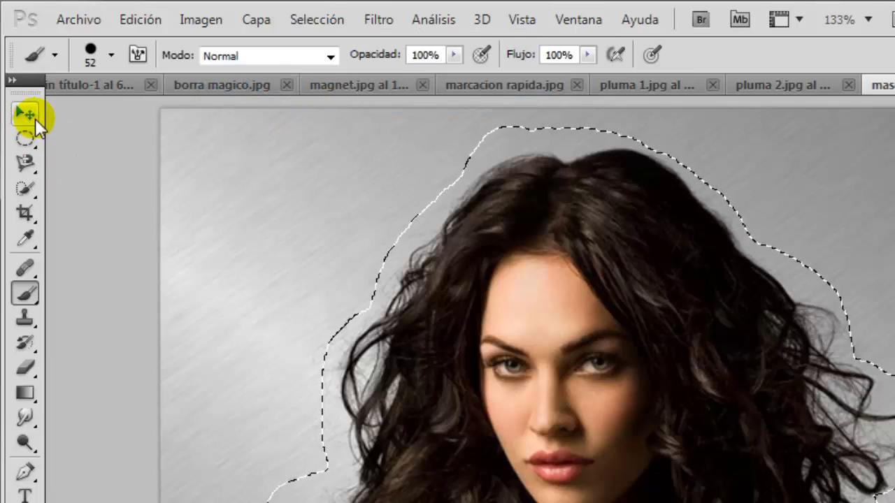
pyautogui.click(26, 162)
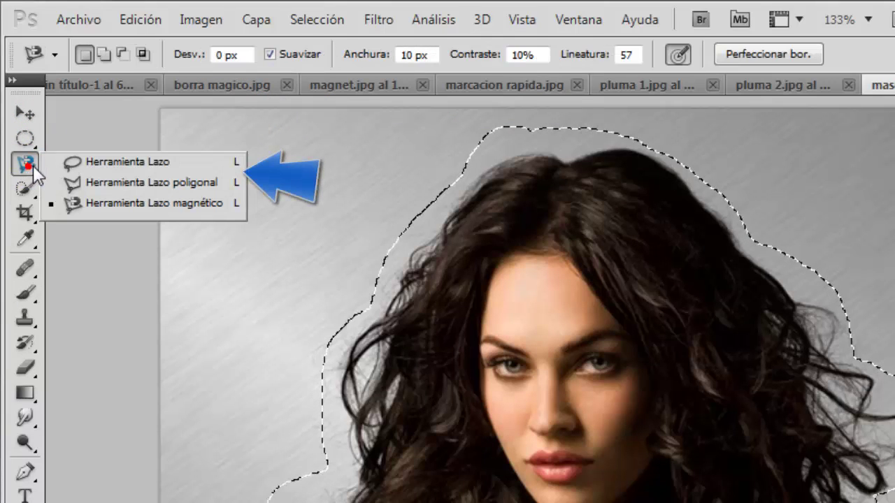
pyautogui.click(94, 168)
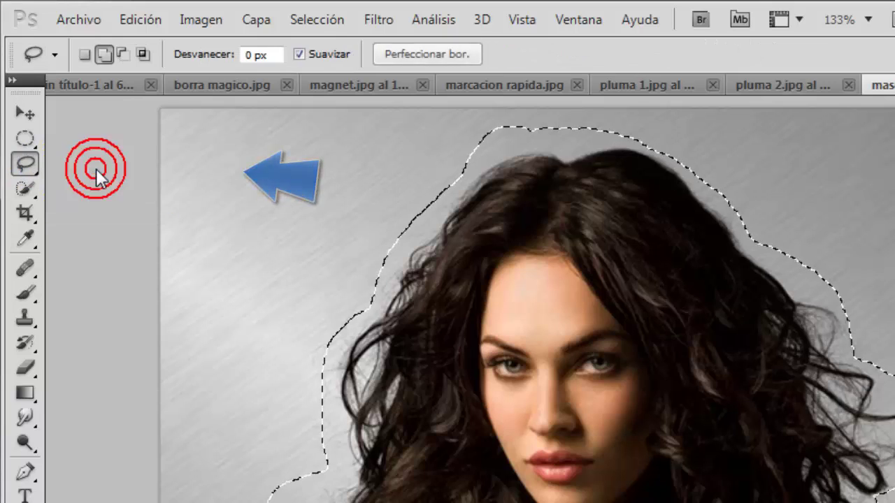
# Open Perfeccionar borde and preview Sobre negro and Sobre blanco before returning to Superponer
pyautogui.click(429, 55)
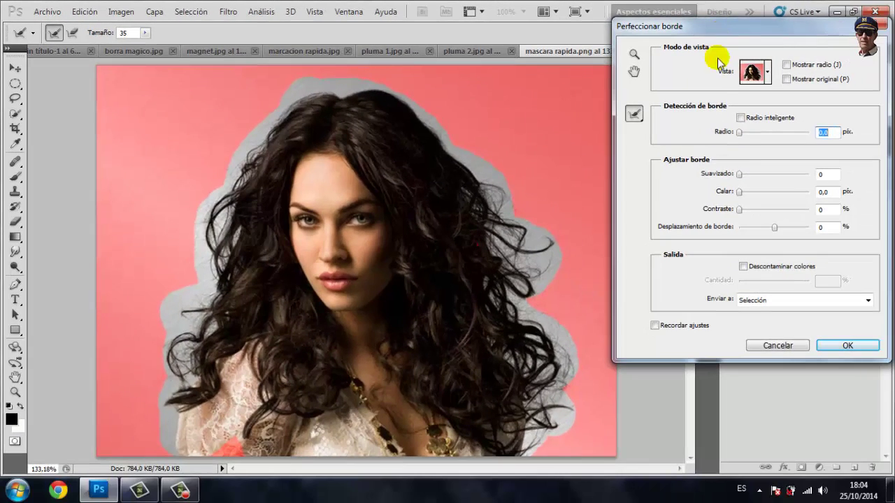
pyautogui.click(767, 70)
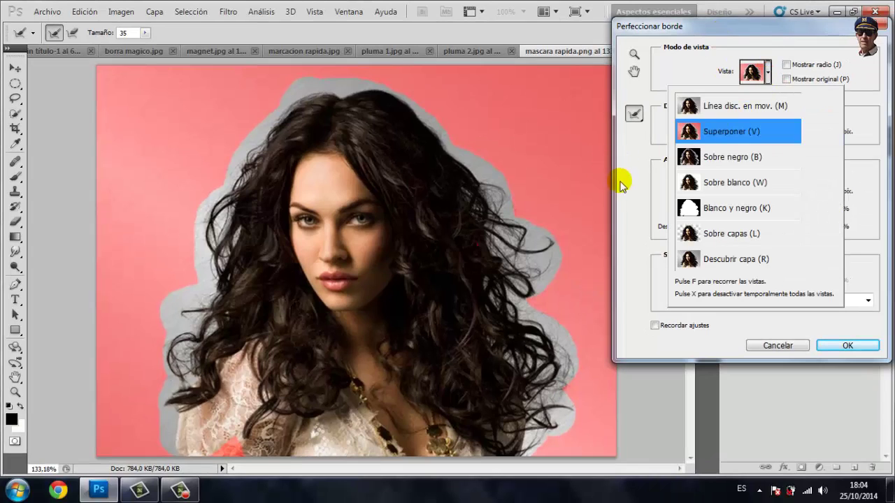
pyautogui.click(705, 164)
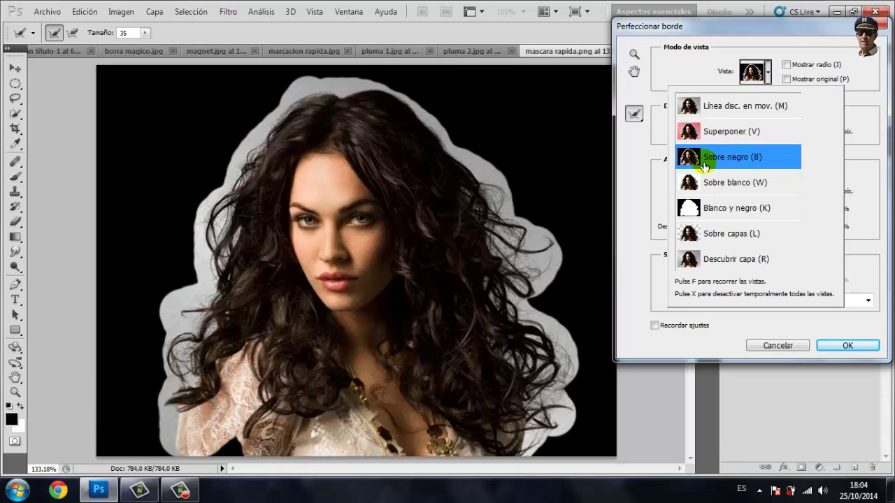
pyautogui.click(713, 184)
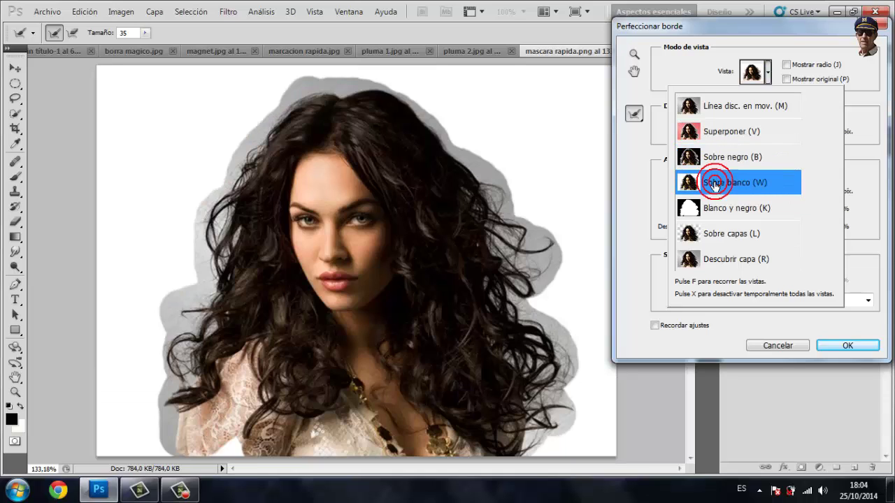
pyautogui.click(733, 132)
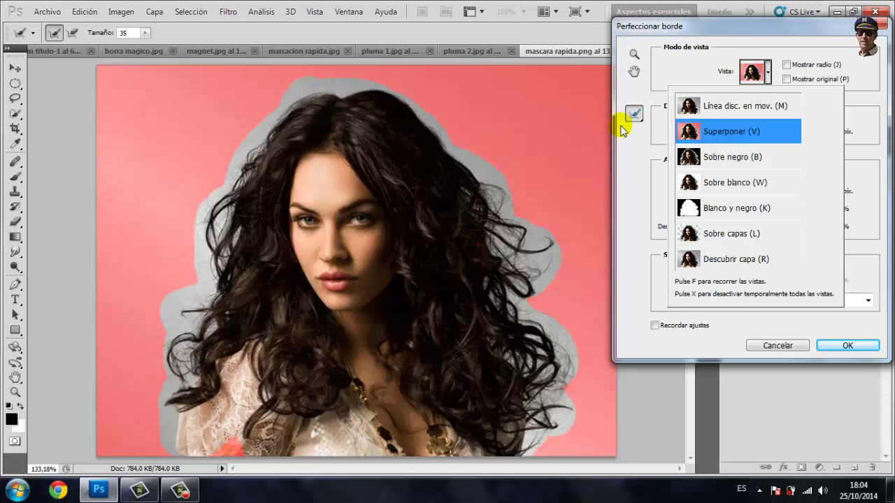
# Refine the hair edge above the head and down the woman's left side
pyautogui.click(340, 87)
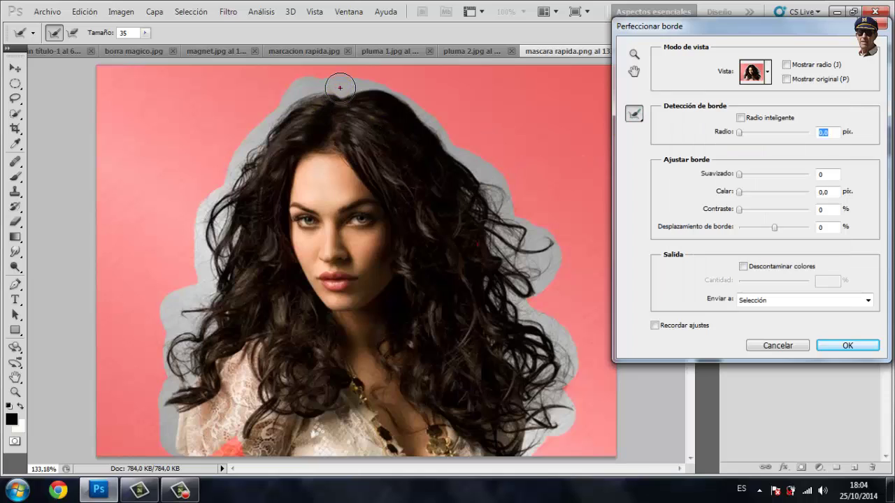
pyautogui.moveTo(323, 92)
pyautogui.mouseDown()
pyautogui.moveTo(309, 84)
pyautogui.moveTo(285, 94)
pyautogui.moveTo(308, 85)
pyautogui.moveTo(249, 153)
pyautogui.moveTo(244, 147)
pyautogui.moveTo(238, 203)
pyautogui.moveTo(210, 284)
pyautogui.moveTo(226, 230)
pyautogui.mouseUp()
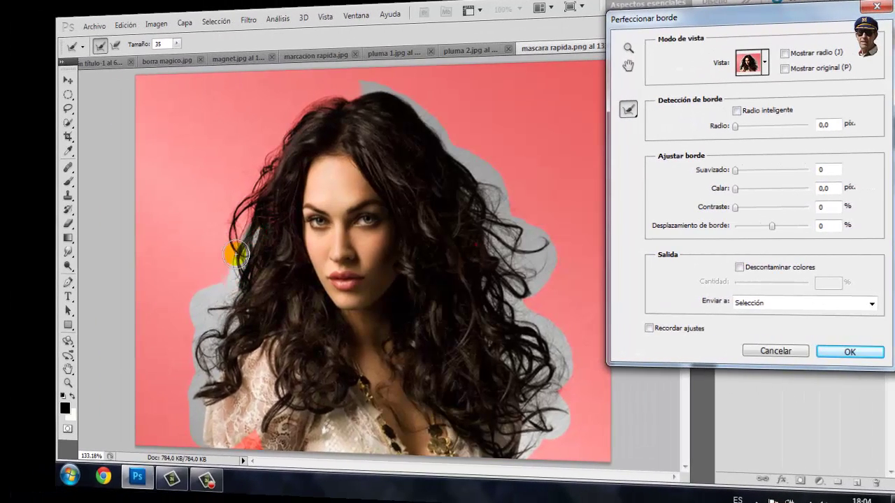
pyautogui.moveTo(236, 287)
pyautogui.mouseDown()
pyautogui.moveTo(199, 308)
pyautogui.moveTo(213, 345)
pyautogui.moveTo(229, 352)
pyautogui.mouseUp()
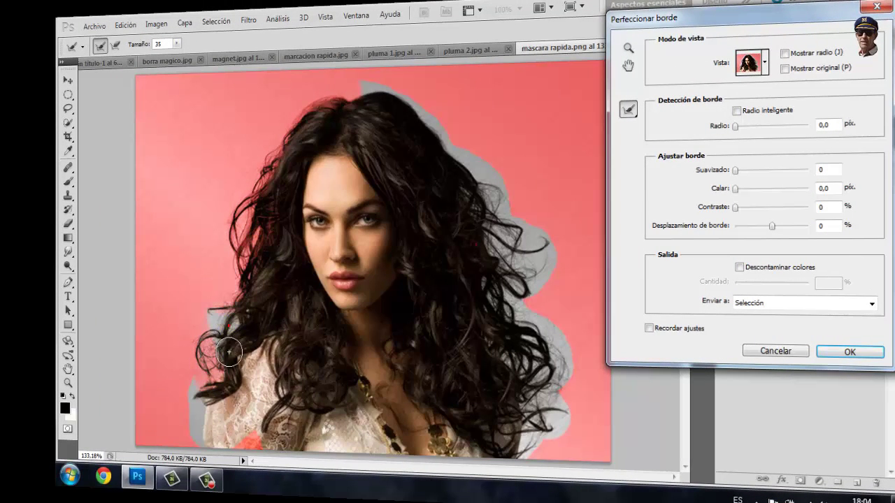
pyautogui.moveTo(225, 320); pyautogui.dragTo(215, 325)
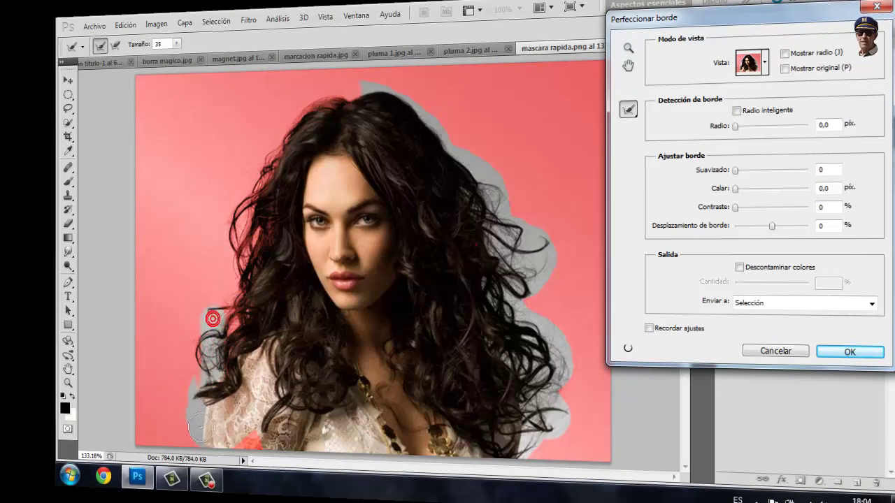
pyautogui.moveTo(189, 372); pyautogui.dragTo(198, 453)
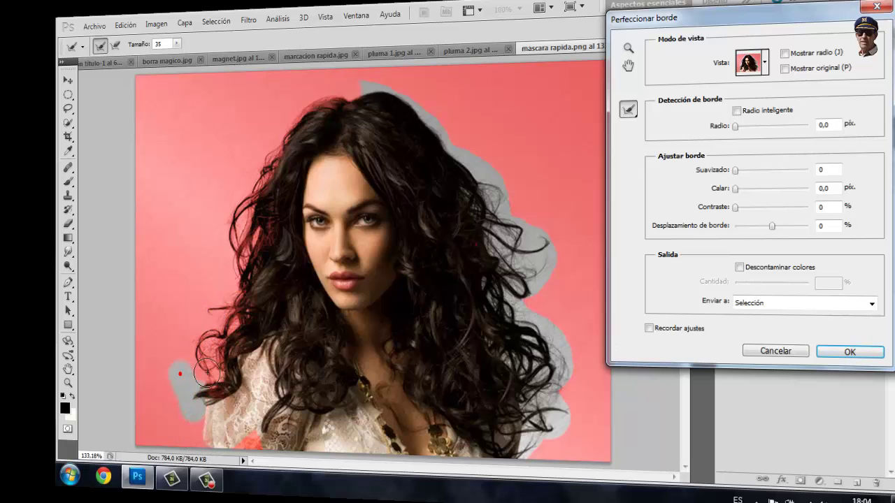
pyautogui.click(254, 265)
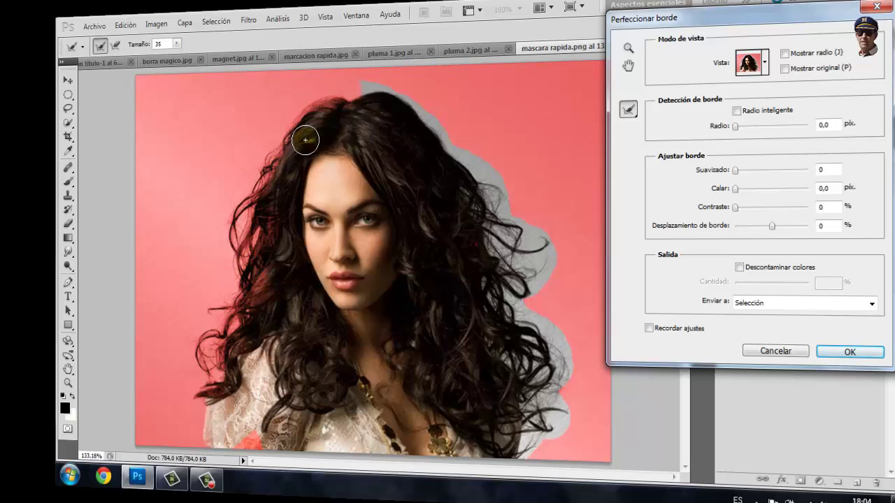
# Refine the top and right-side hair edges, cleaning away the grey halo
pyautogui.moveTo(375, 101)
pyautogui.mouseDown()
pyautogui.moveTo(369, 95)
pyautogui.moveTo(440, 119)
pyautogui.mouseUp()
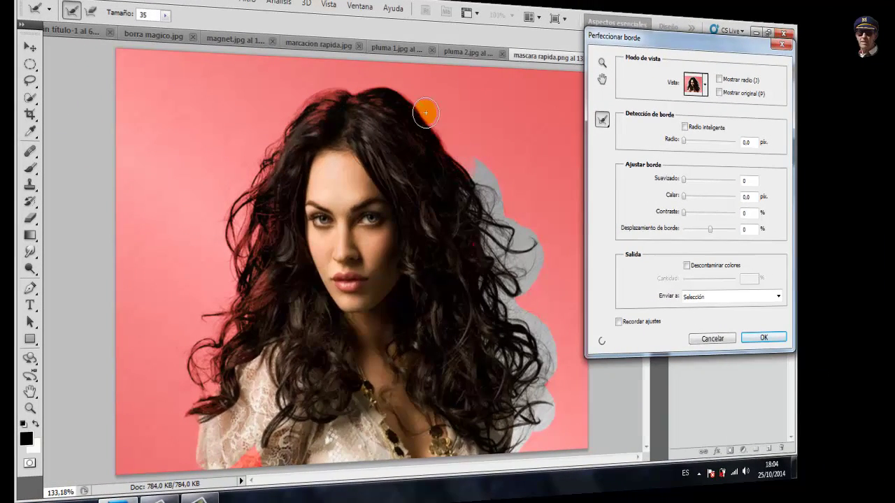
pyautogui.moveTo(489, 218); pyautogui.dragTo(487, 181)
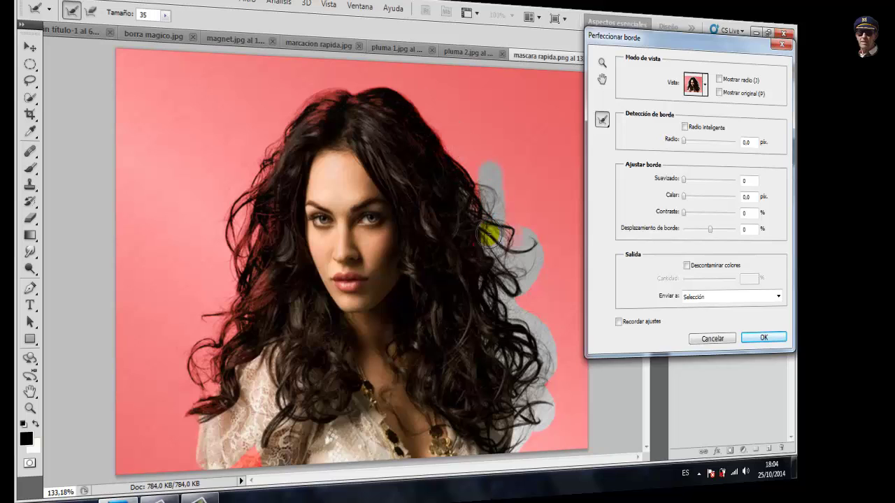
pyautogui.moveTo(488, 238); pyautogui.dragTo(478, 278)
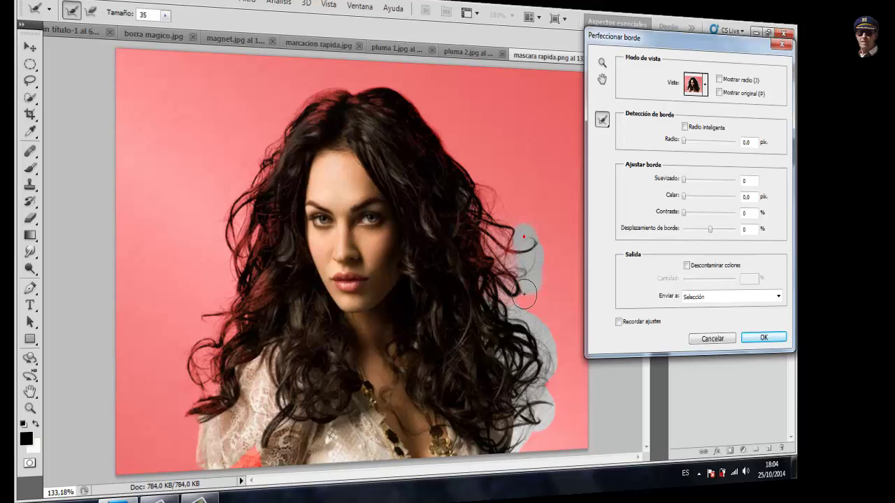
pyautogui.moveTo(531, 233); pyautogui.dragTo(498, 297)
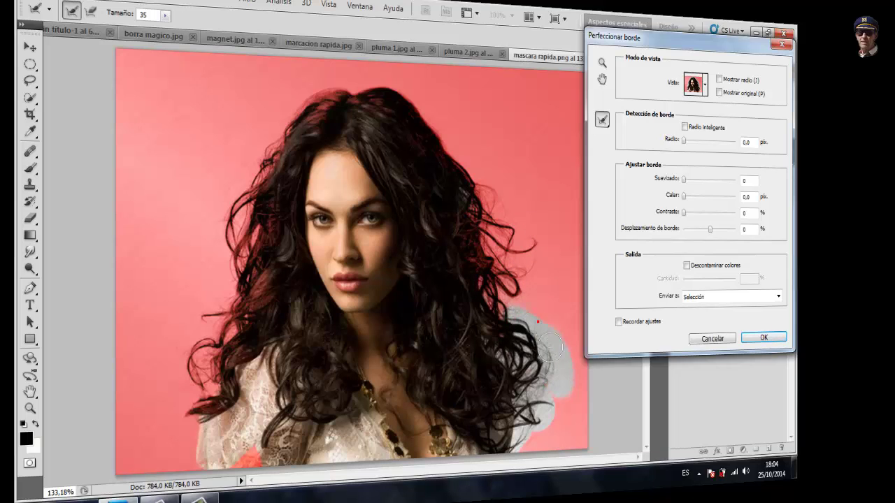
pyautogui.moveTo(549, 347); pyautogui.dragTo(517, 404)
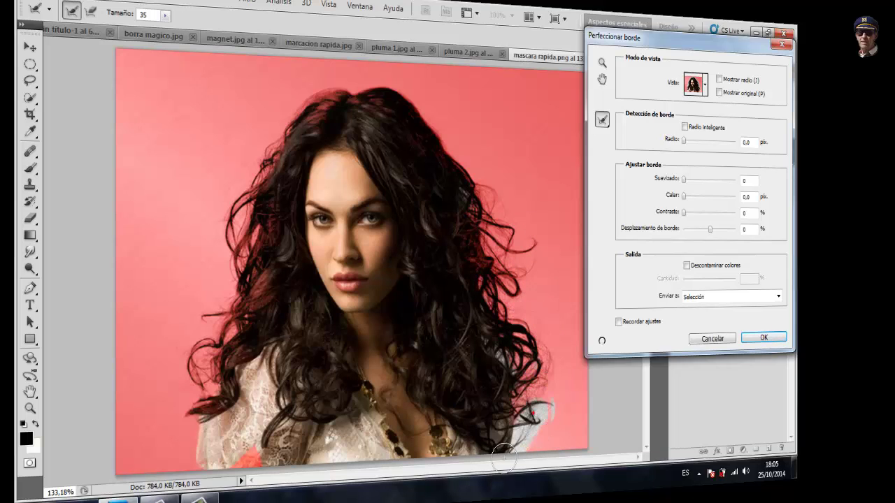
pyautogui.moveTo(510, 362)
pyautogui.mouseDown()
pyautogui.moveTo(505, 377)
pyautogui.moveTo(512, 365)
pyautogui.mouseUp()
pyautogui.moveTo(504, 444); pyautogui.dragTo(507, 362)
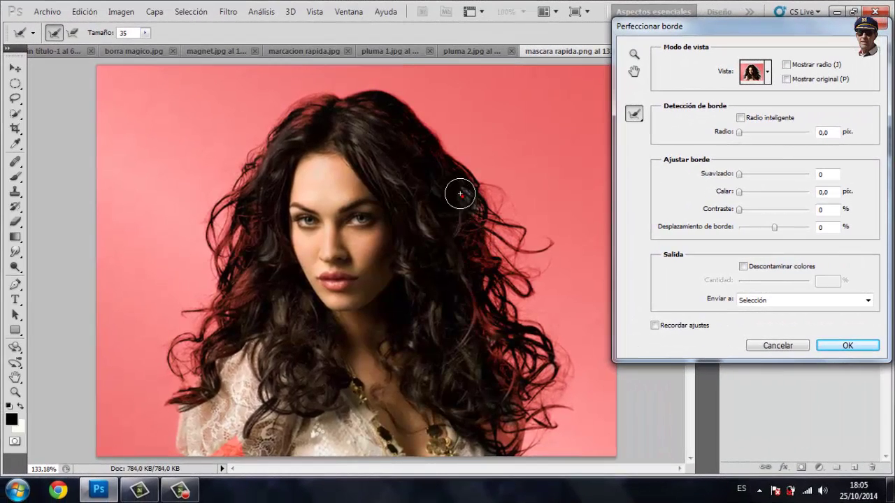
# Output the refined woman as Nueva capa con máscara de capa and drag her into Sin título-1
pyautogui.click(868, 302)
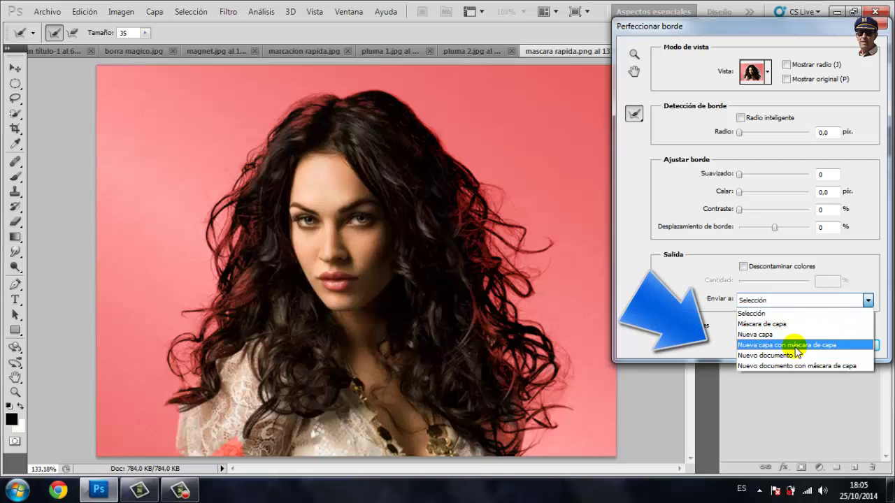
pyautogui.click(798, 346)
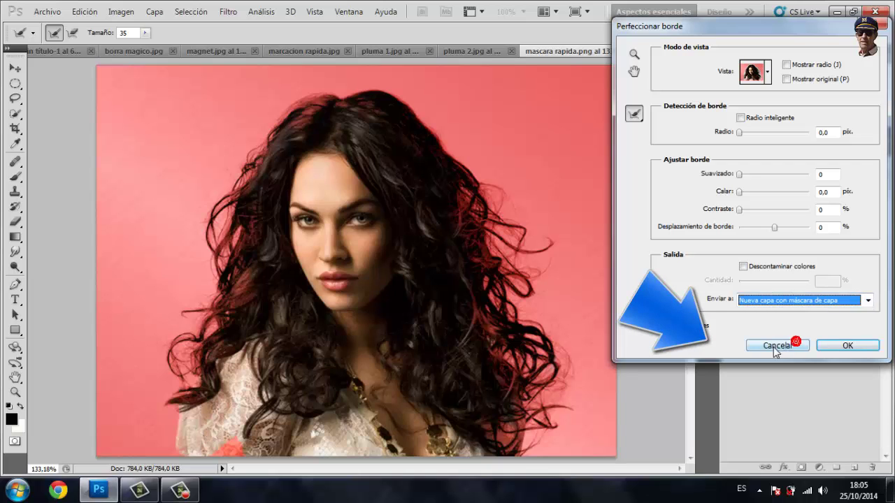
pyautogui.click(836, 345)
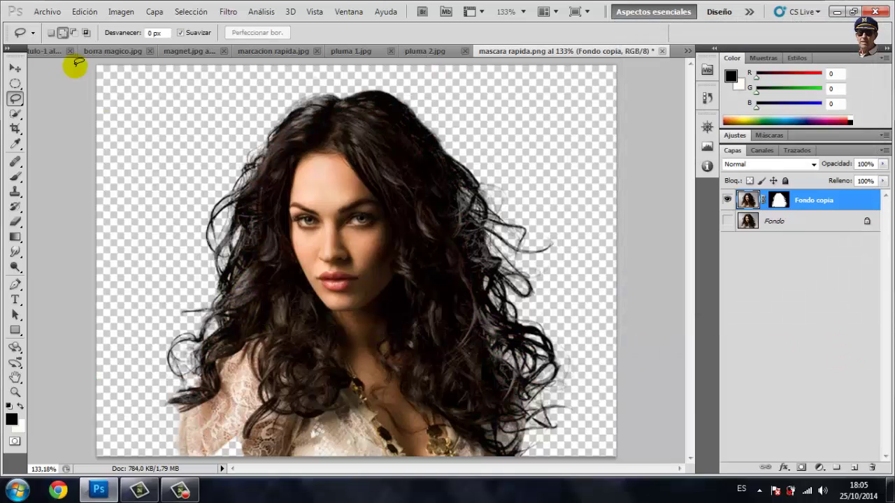
pyautogui.click(15, 68)
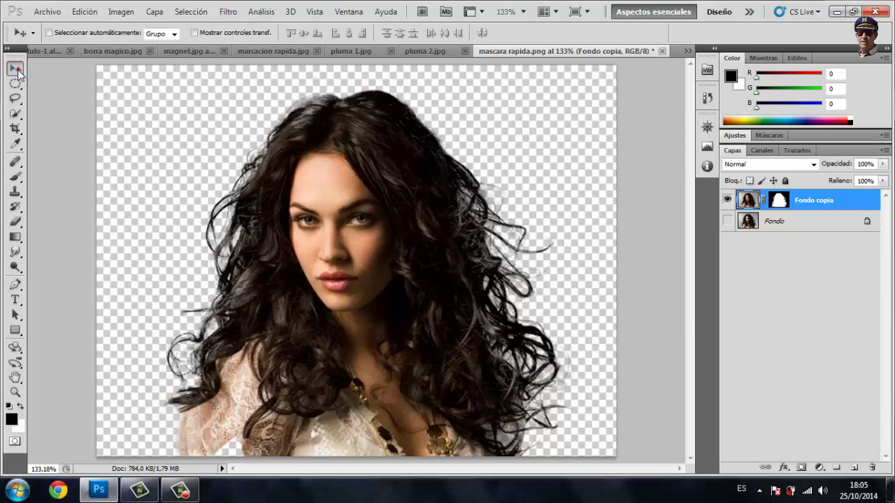
pyautogui.moveTo(376, 313)
pyautogui.mouseDown()
pyautogui.moveTo(353, 280)
pyautogui.moveTo(323, 294)
pyautogui.moveTo(157, 126)
pyautogui.moveTo(63, 53)
pyautogui.moveTo(539, 370)
pyautogui.moveTo(443, 299)
pyautogui.moveTo(531, 355)
pyautogui.mouseUp()
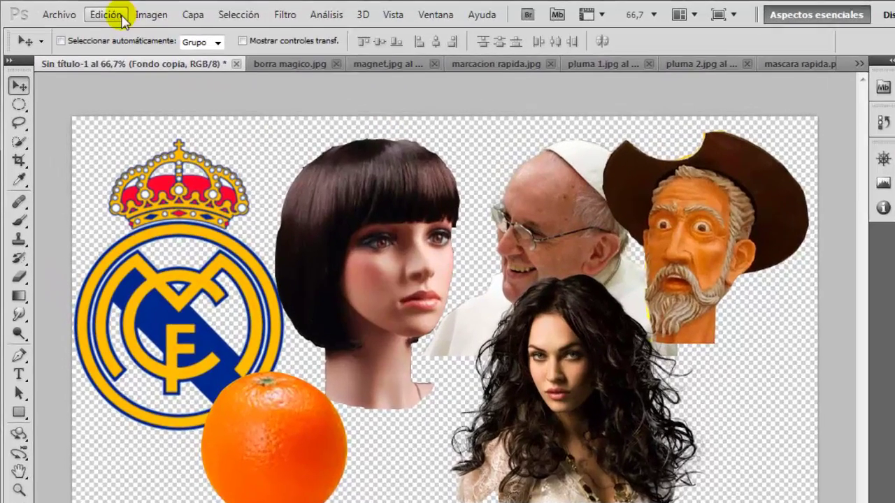
# Free-transform the woman to enlarge her and shift her down and left
pyautogui.click(122, 17)
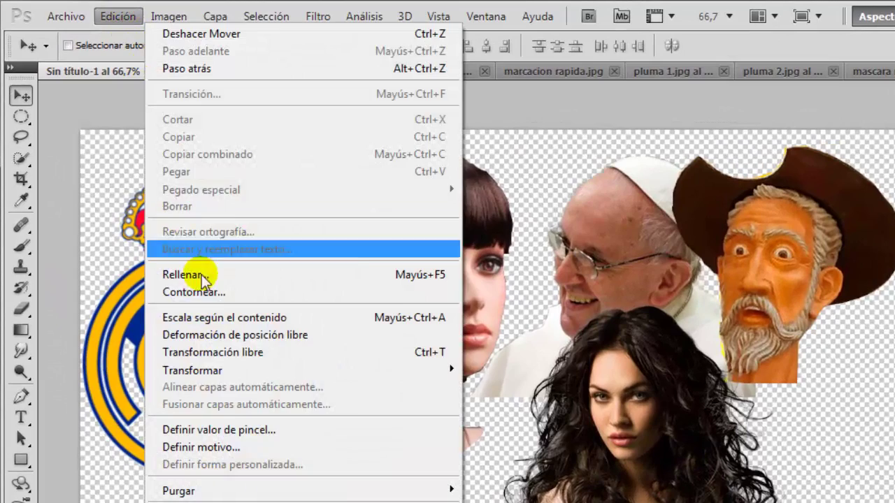
pyautogui.click(210, 352)
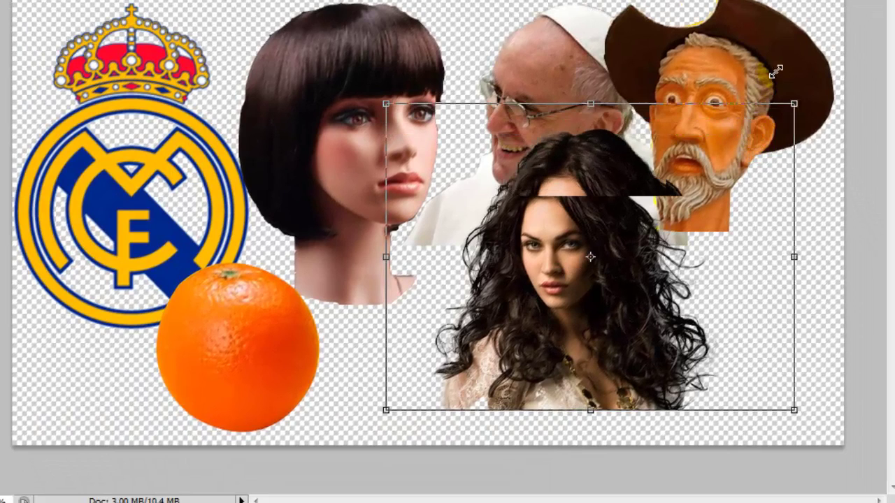
pyautogui.moveTo(748, 128); pyautogui.dragTo(813, 88)
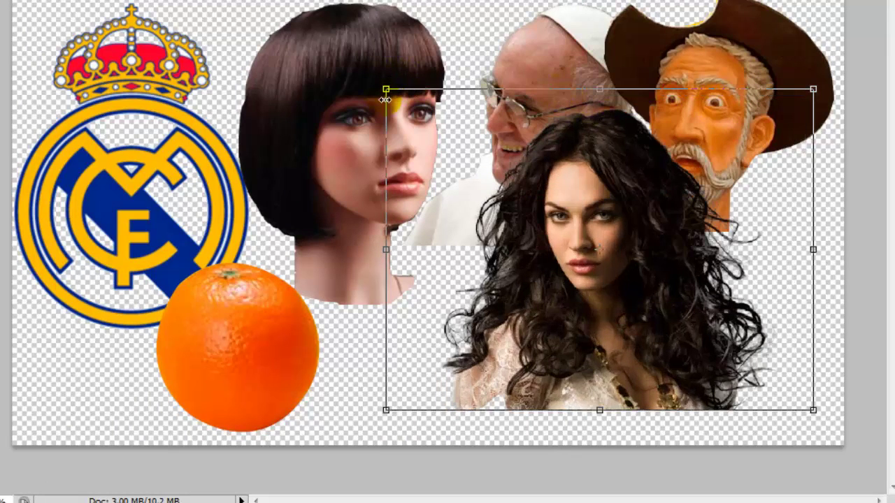
pyautogui.moveTo(385, 90); pyautogui.dragTo(376, 80)
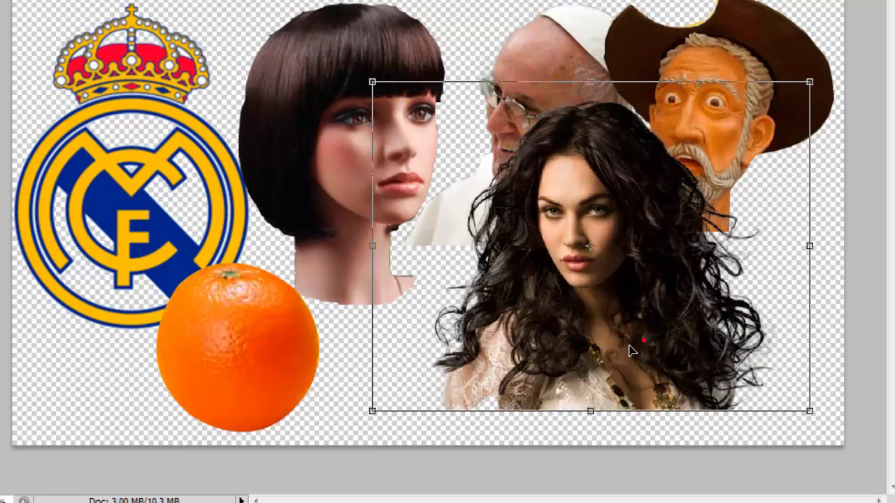
pyautogui.moveTo(647, 343); pyautogui.dragTo(609, 373)
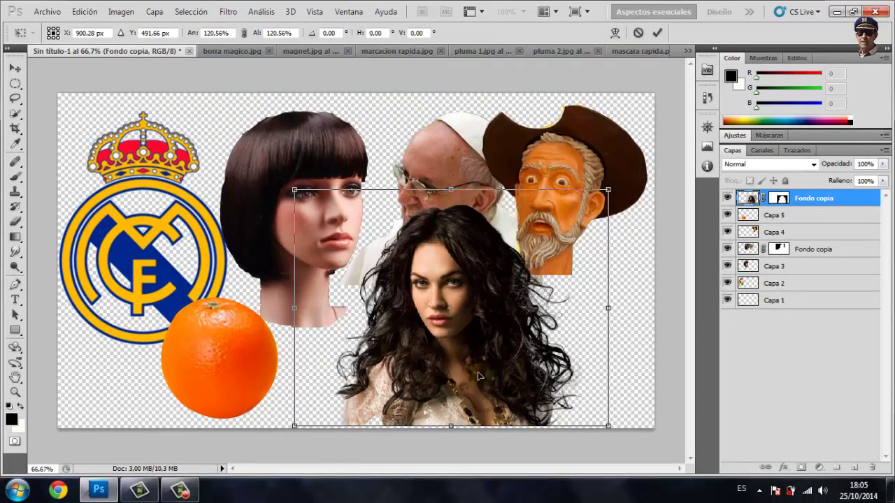
pyautogui.press('Return')
# Reposition the woman along the canvas's bottom edge, in front of the Pope
pyautogui.moveTo(479, 376)
pyautogui.mouseDown()
pyautogui.moveTo(486, 355)
pyautogui.moveTo(479, 366)
pyautogui.mouseUp()
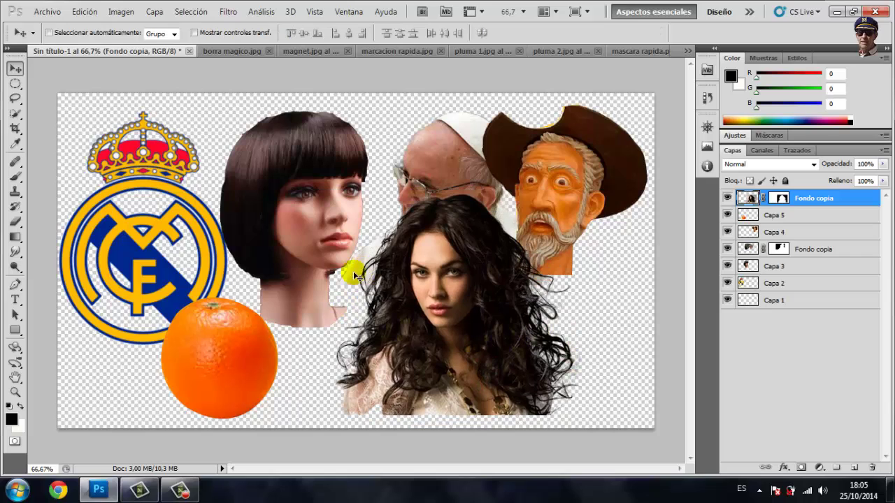
pyautogui.moveTo(473, 376); pyautogui.dragTo(494, 389)
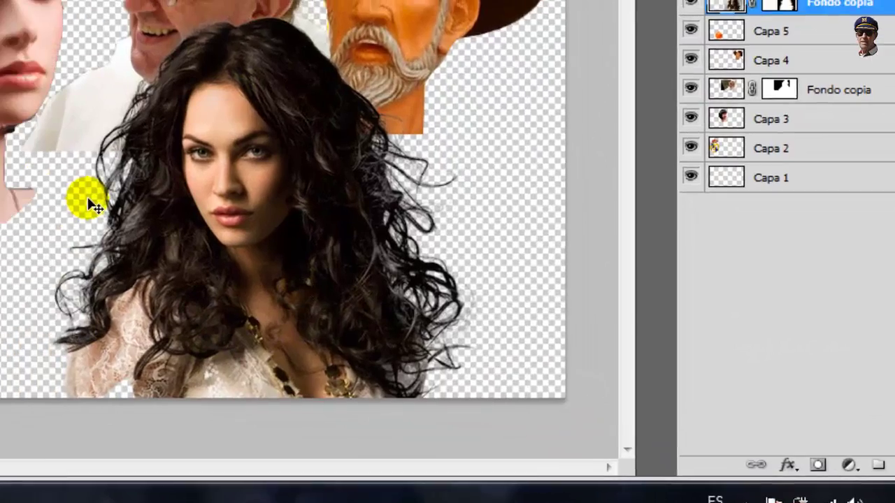
pyautogui.moveTo(357, 226); pyautogui.dragTo(372, 228)
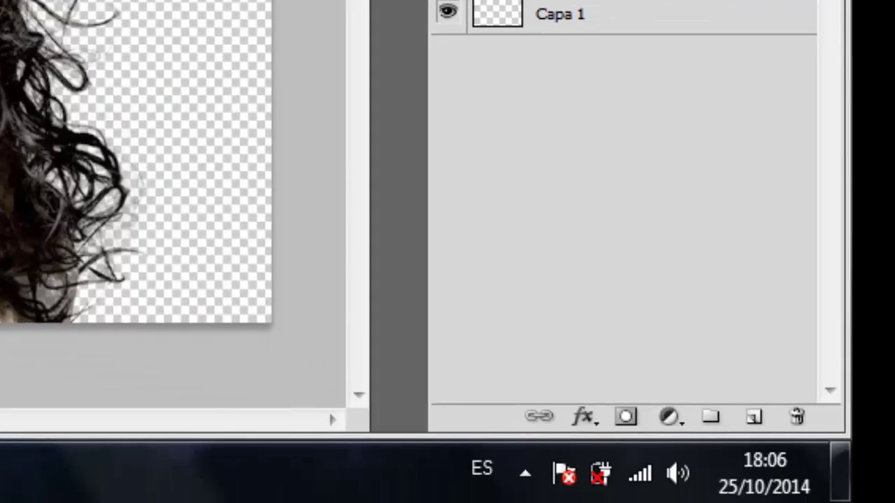
# Fill new layer Capa 6 with a diagonal orange-to-yellow gradient and move it to the bottom of the stack
pyautogui.click(766, 419)
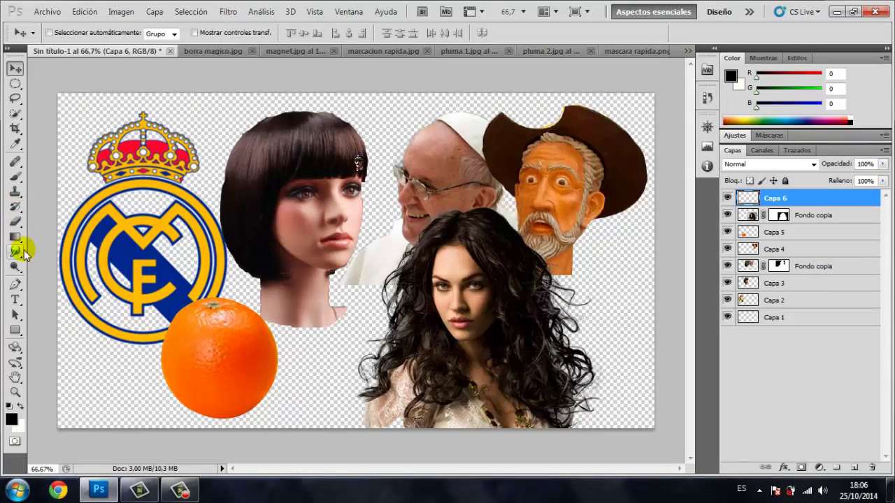
pyautogui.click(16, 237)
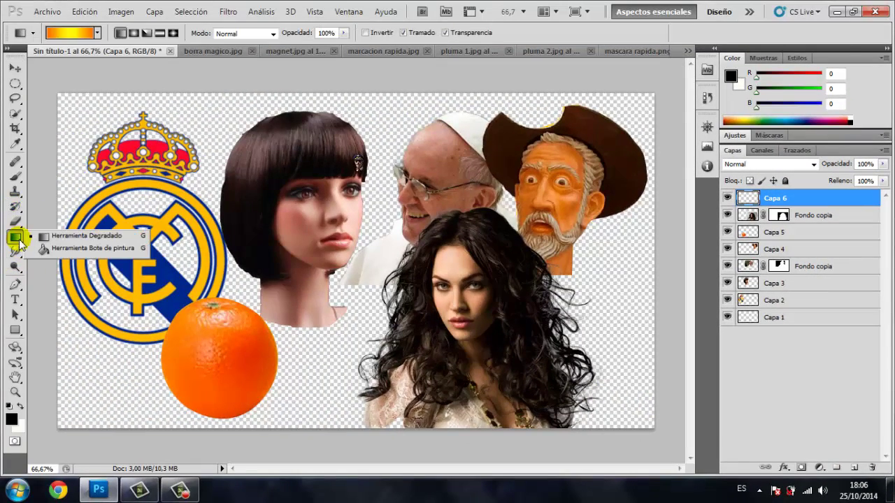
pyautogui.click(77, 236)
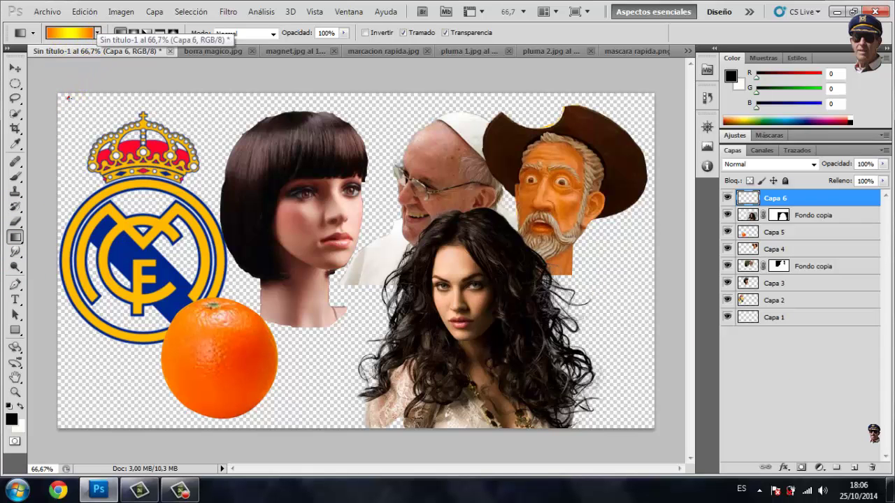
pyautogui.moveTo(68, 98); pyautogui.dragTo(657, 429)
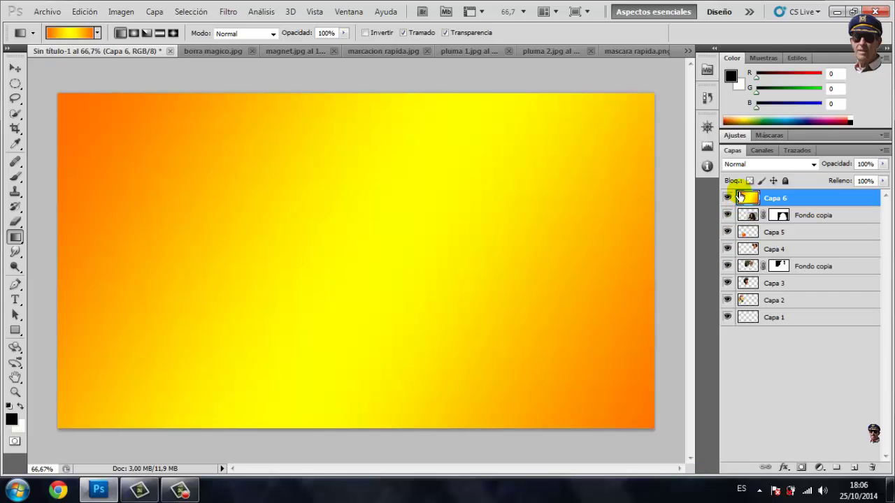
pyautogui.moveTo(740, 198); pyautogui.dragTo(742, 339)
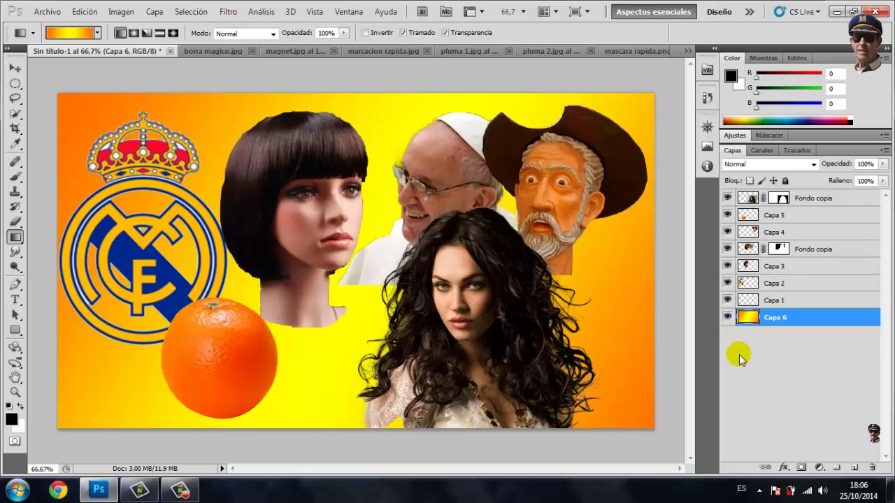